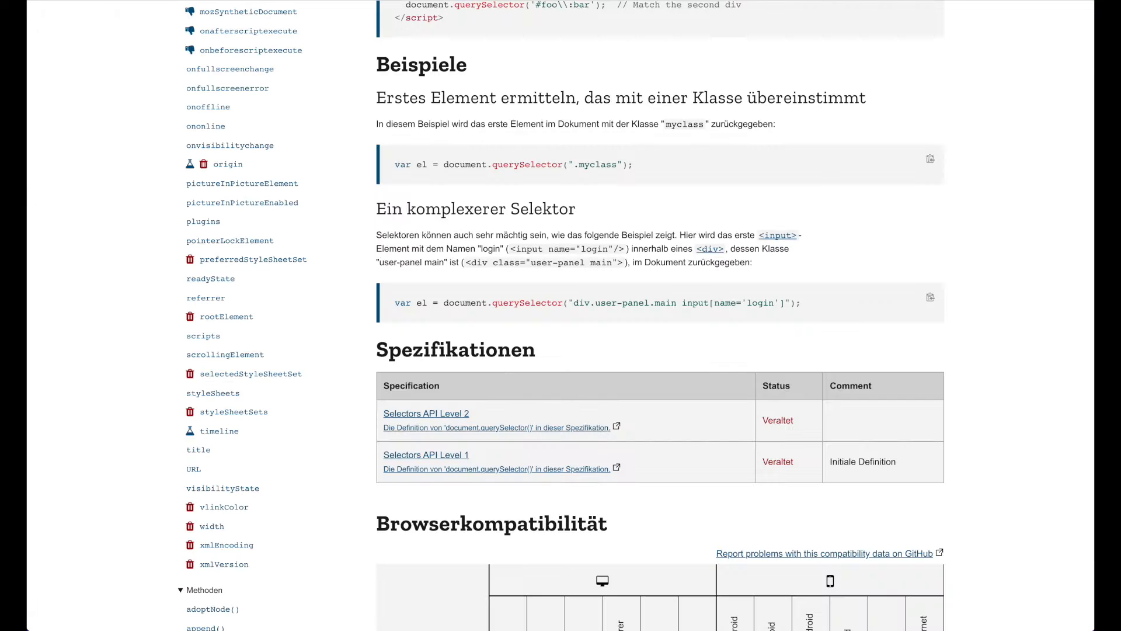
# Switch the German MDN page for Document.querySelector() to its English version.
pyautogui.scroll(5, 893, 119)
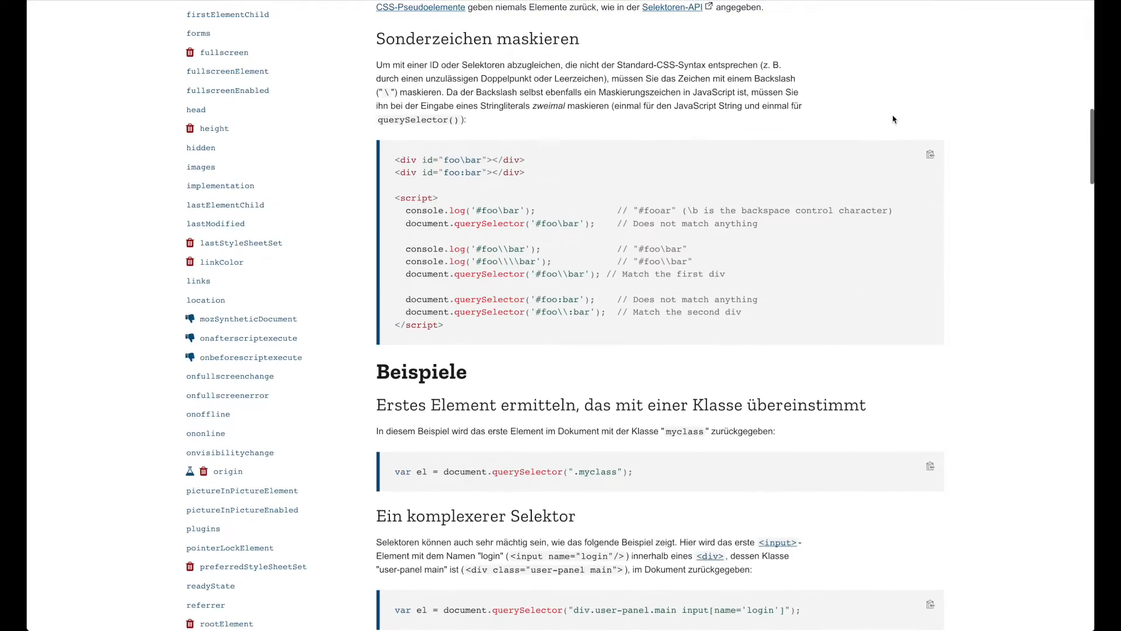
pyautogui.scroll(-2, 905, 150)
pyautogui.scroll(13, 544, 134)
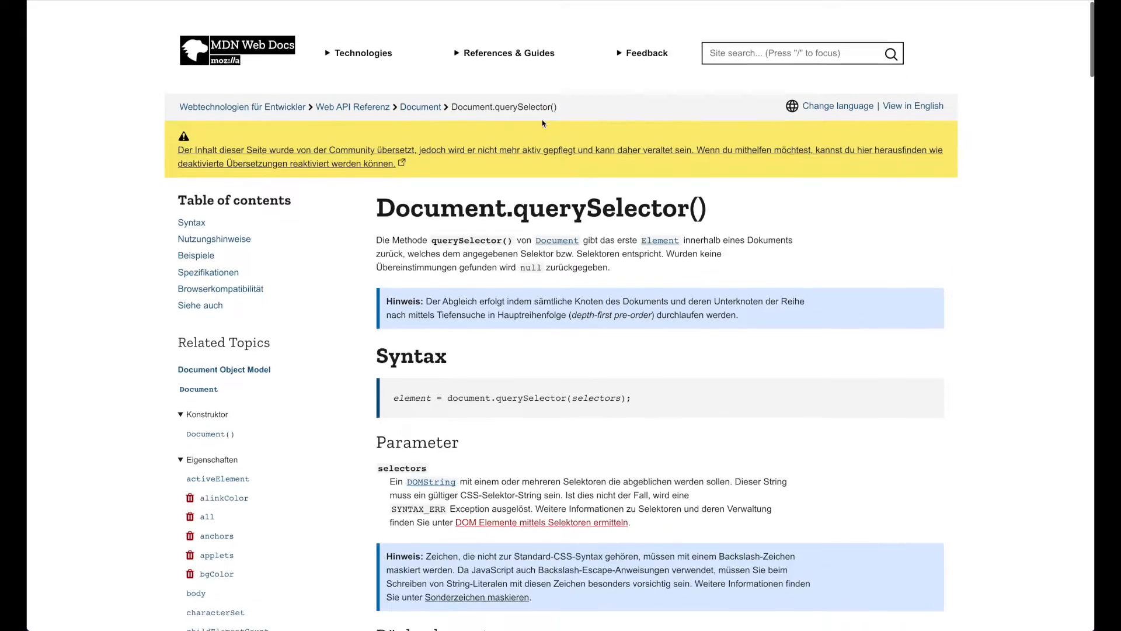
pyautogui.click(925, 107)
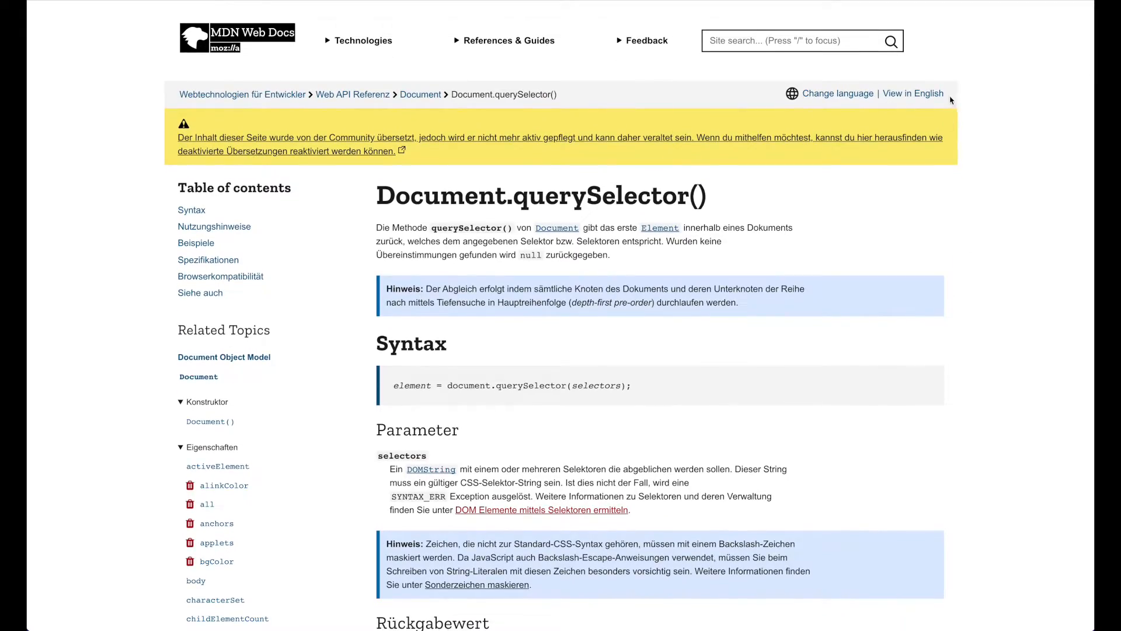
pyautogui.scroll(-2, 426, 176)
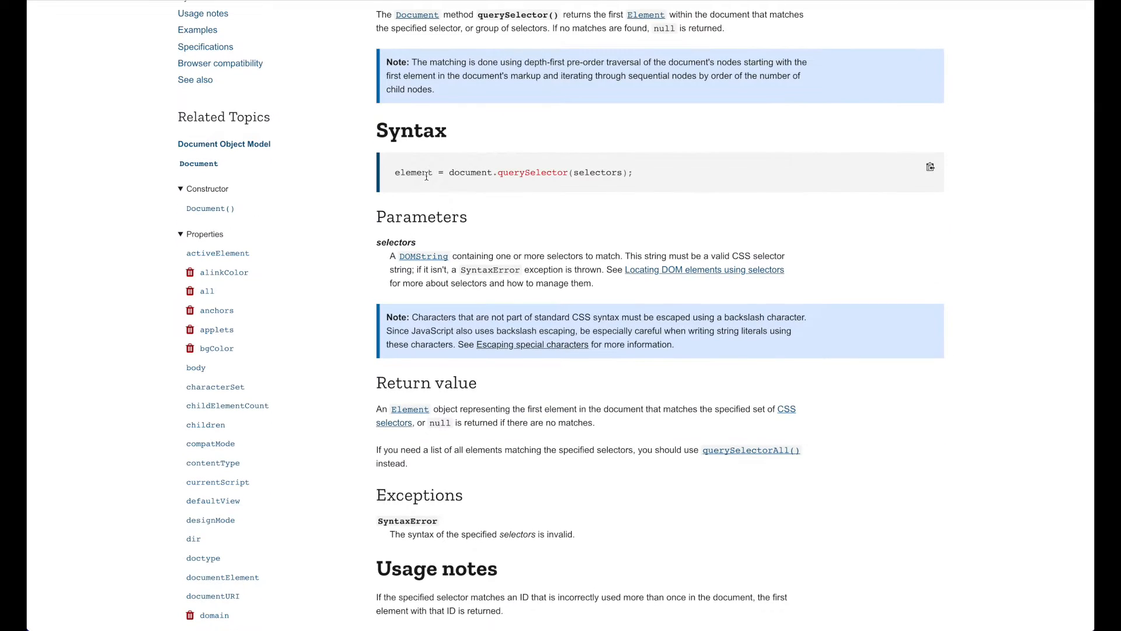
# Examine the querySelector() syntax line and the #foo selector code under Escaping special characters.
pyautogui.moveTo(450, 172); pyautogui.dragTo(597, 172)
pyautogui.click(614, 170)
pyautogui.scroll(-2, 625, 208)
pyautogui.scroll(-5, 628, 208)
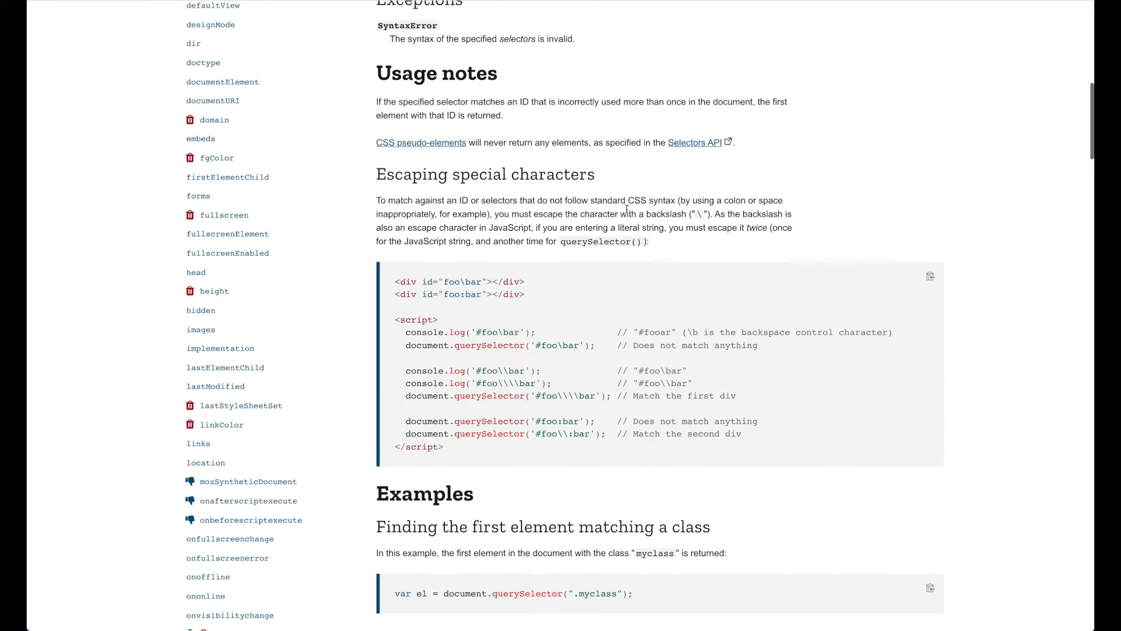
pyautogui.moveTo(480, 331)
pyautogui.mouseDown()
pyautogui.moveTo(519, 331)
pyautogui.moveTo(478, 330)
pyautogui.mouseUp()
pyautogui.click(496, 331)
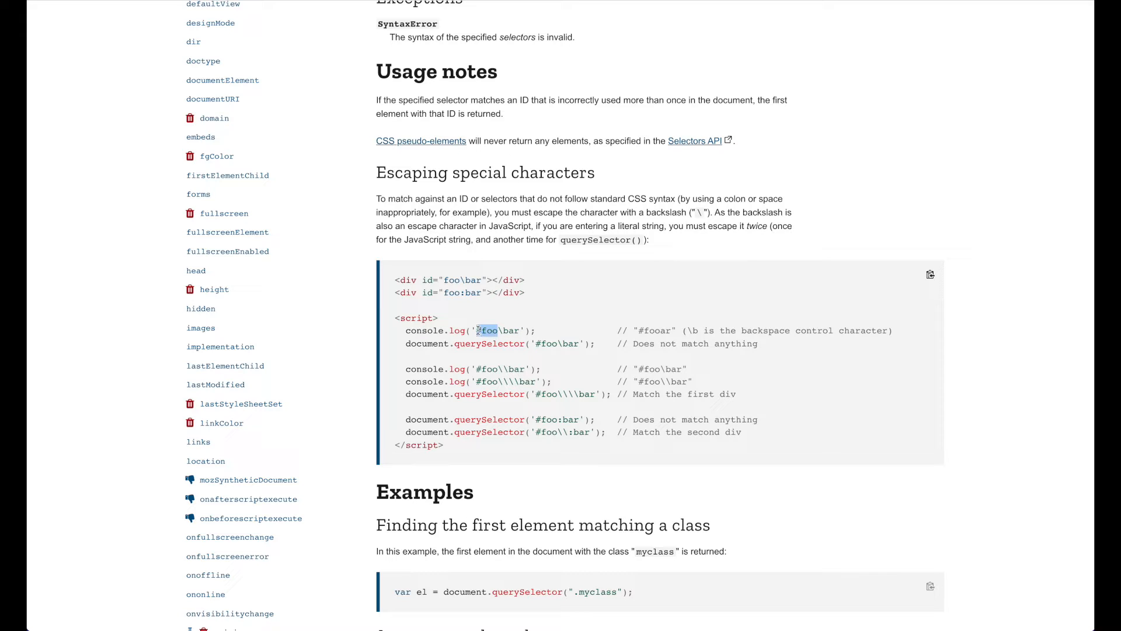
pyautogui.click(491, 331)
pyautogui.scroll(-1, 490, 332)
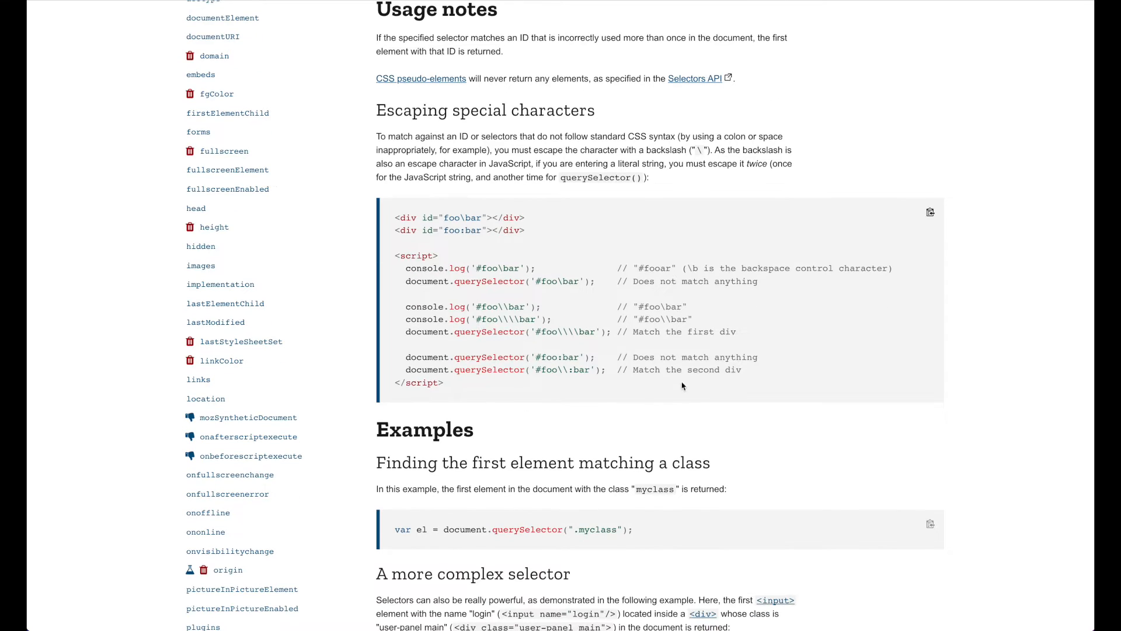
# Examine the ".myclass" and "div.user-panel.main input[name='login']" selectors in the Examples section.
pyautogui.scroll(-2, 648, 391)
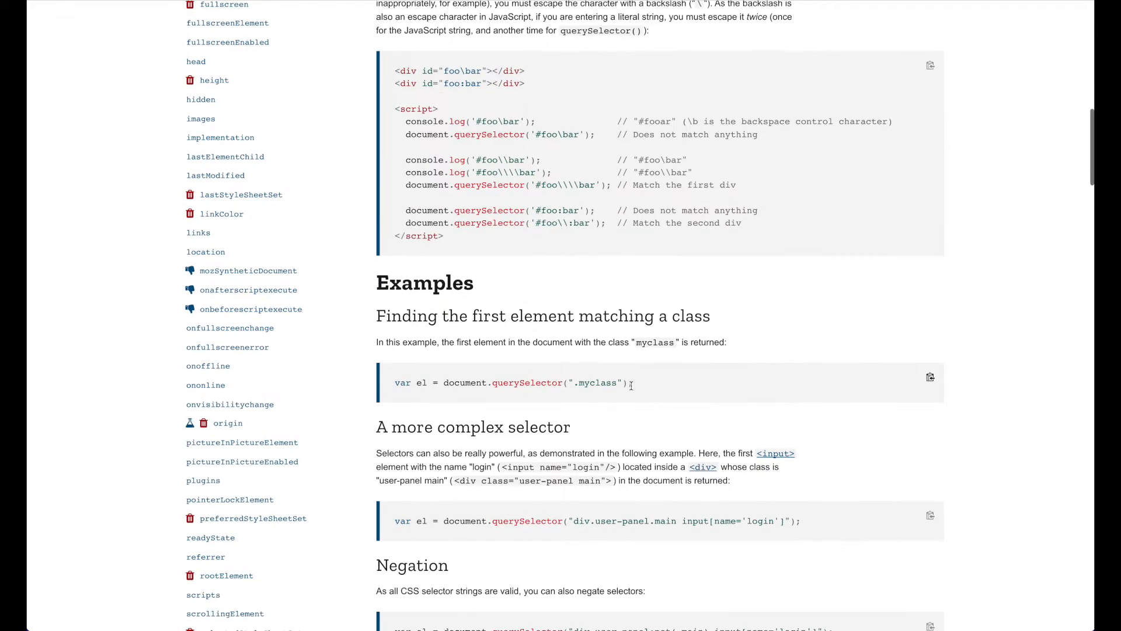
pyautogui.doubleClick(591, 395)
pyautogui.click(591, 396)
pyautogui.scroll(-2, 593, 392)
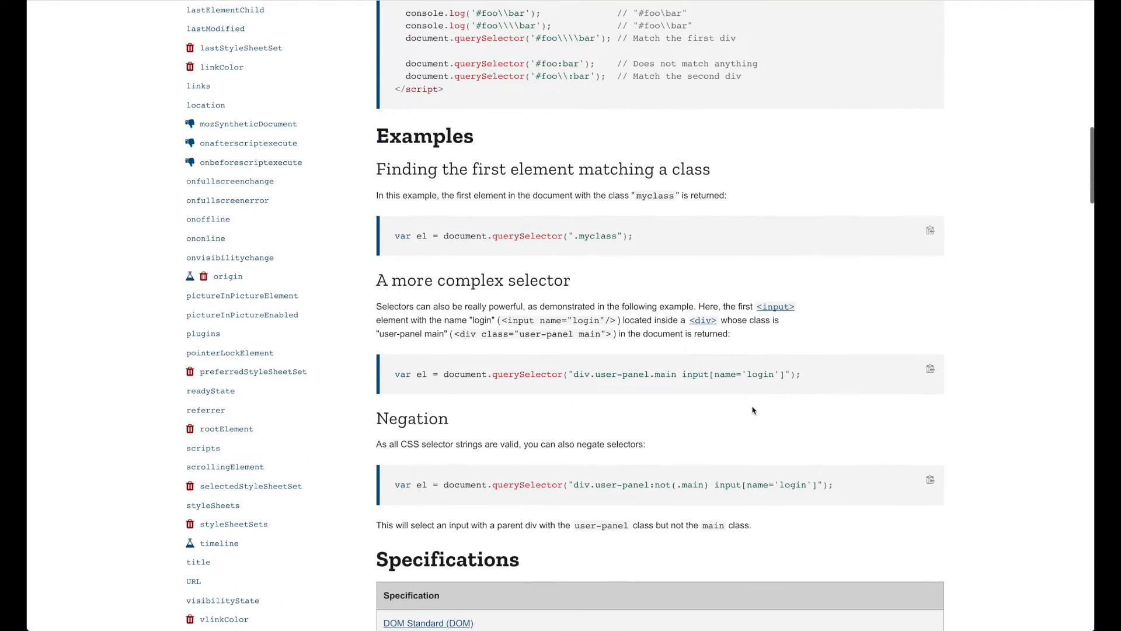
pyautogui.moveTo(569, 377); pyautogui.dragTo(712, 374)
pyautogui.click(575, 378)
pyautogui.click(634, 376)
pyautogui.click(710, 374)
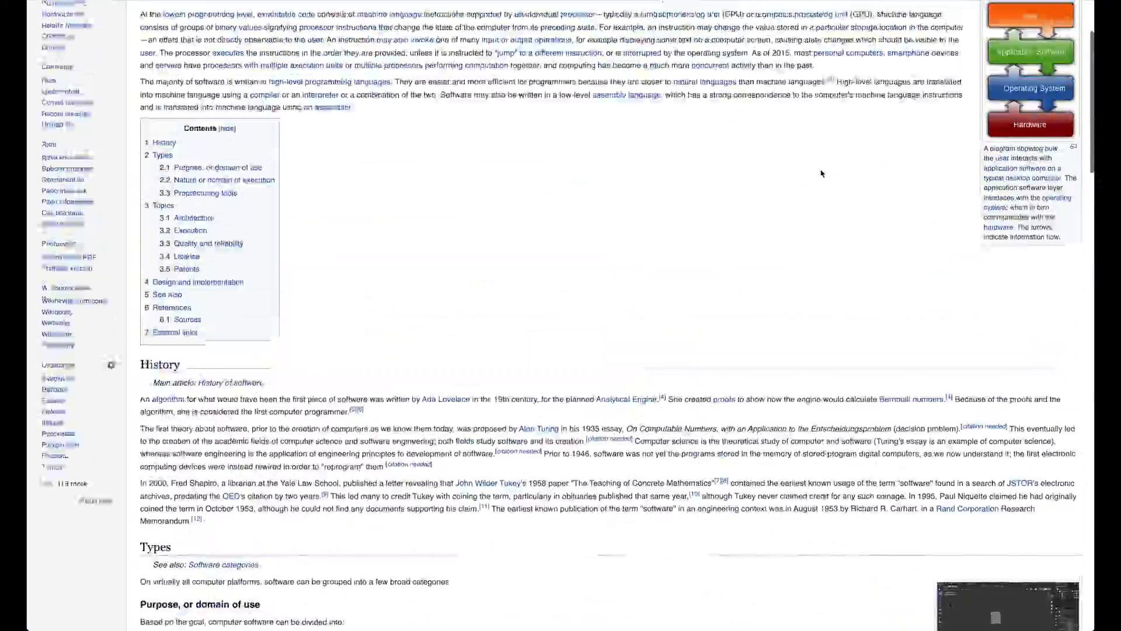
# Switch to the Wikipedia article on Software and skim through its content.
pyautogui.scroll(3, 821, 174)
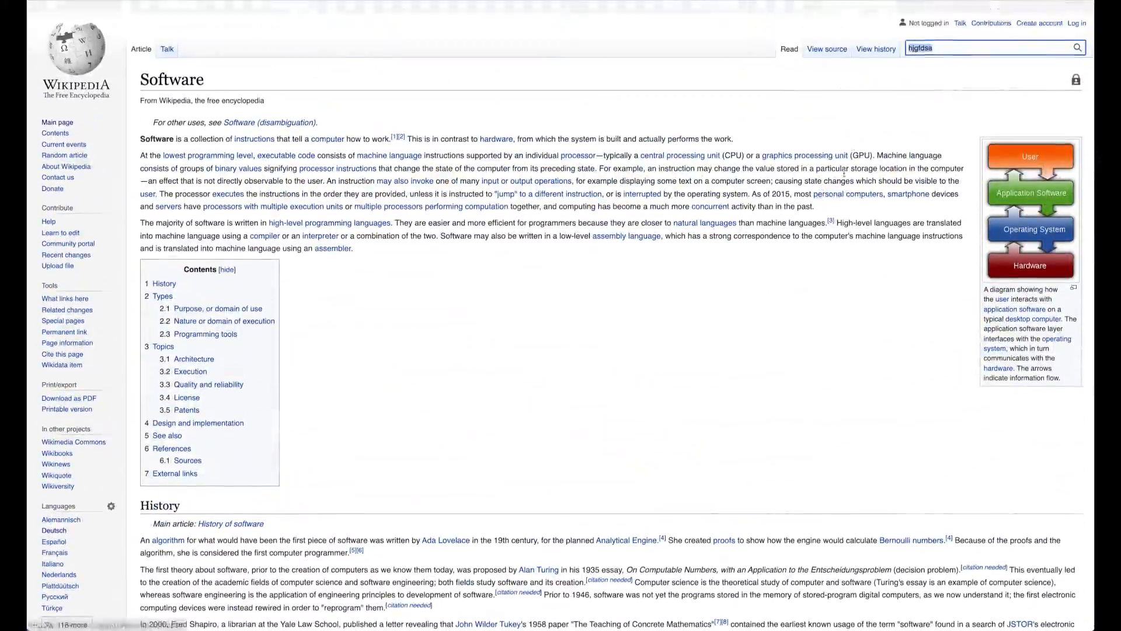
pyautogui.scroll(-12, 704, 403)
pyautogui.scroll(15, 705, 406)
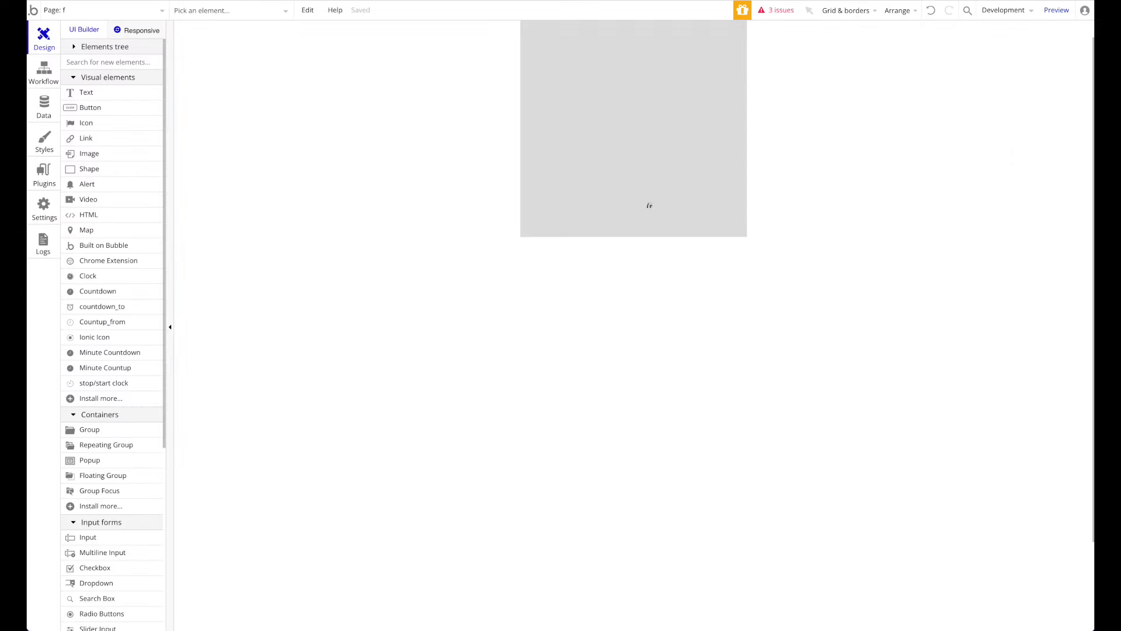
# Switch to the Bubble editor and show the properties of the ChromeExtension A element, keeping the property editor clear of the page.
pyautogui.doubleClick(631, 216)
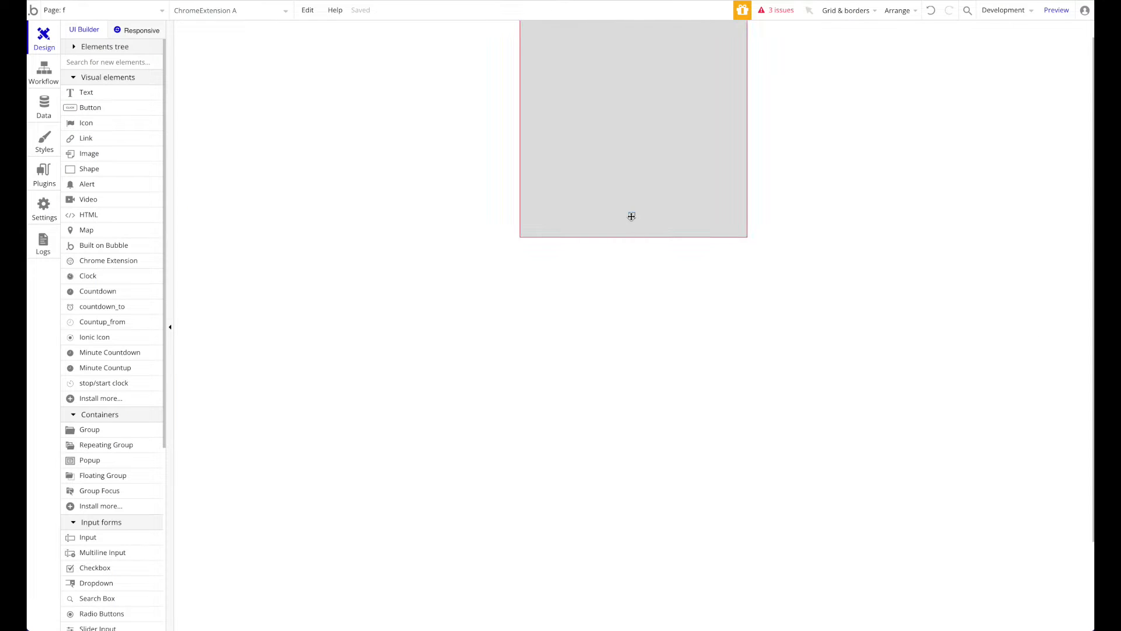
pyautogui.moveTo(987, 70); pyautogui.dragTo(937, 240)
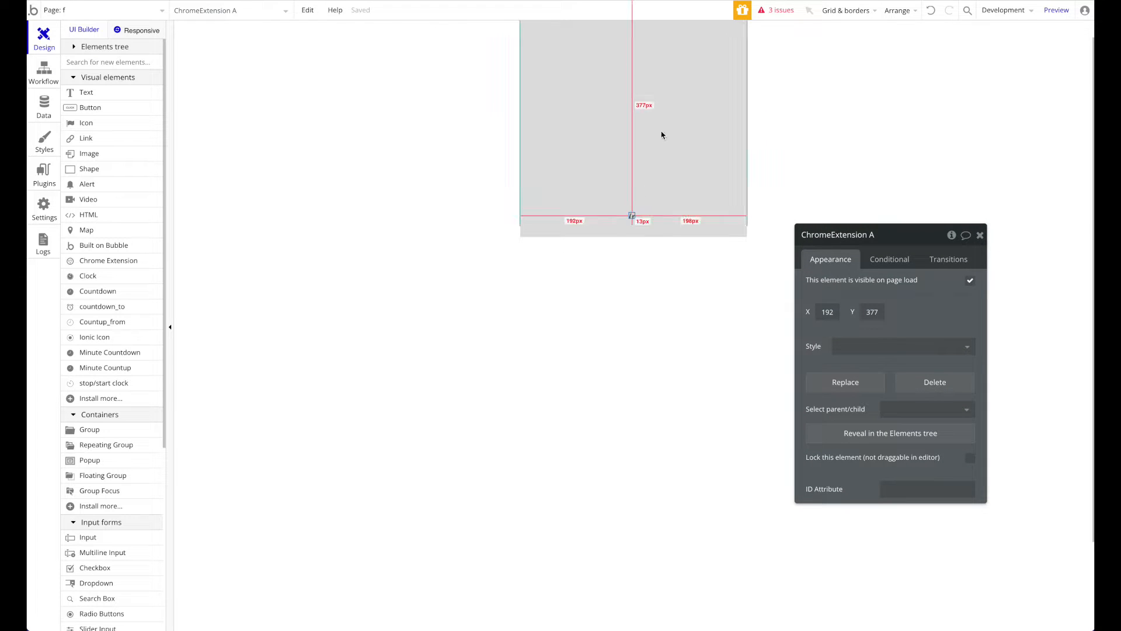
pyautogui.click(631, 227)
pyautogui.click(631, 217)
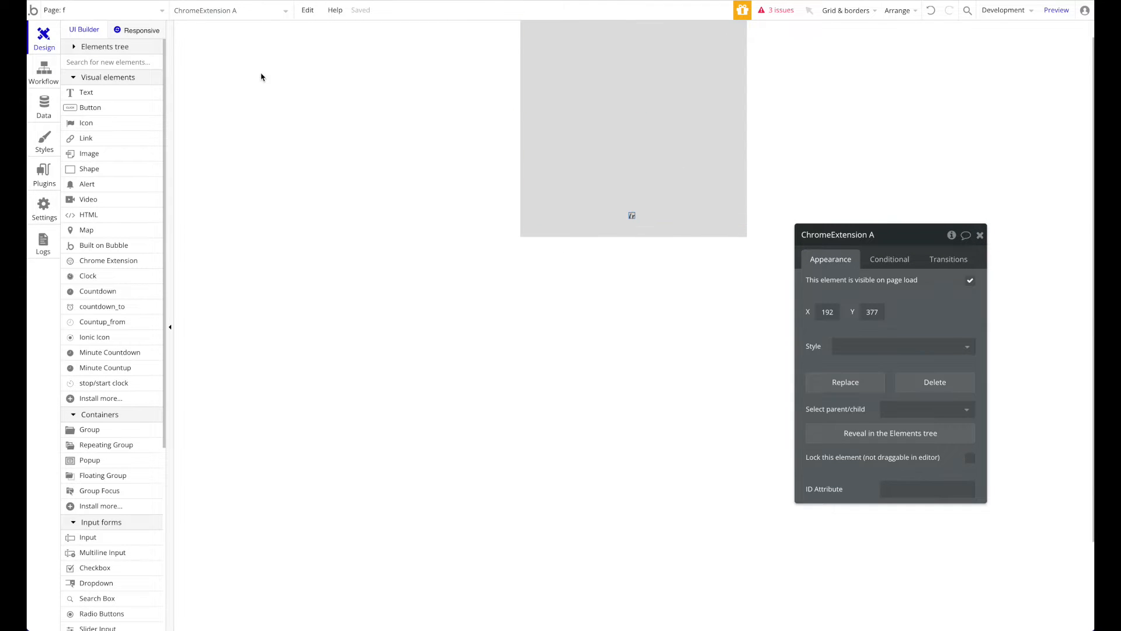
# Draw a button about 294 by 52 px above the ChromeExtension element and centre it horizontally on the page.
pyautogui.click(90, 108)
pyautogui.moveTo(553, 142); pyautogui.dragTo(720, 173)
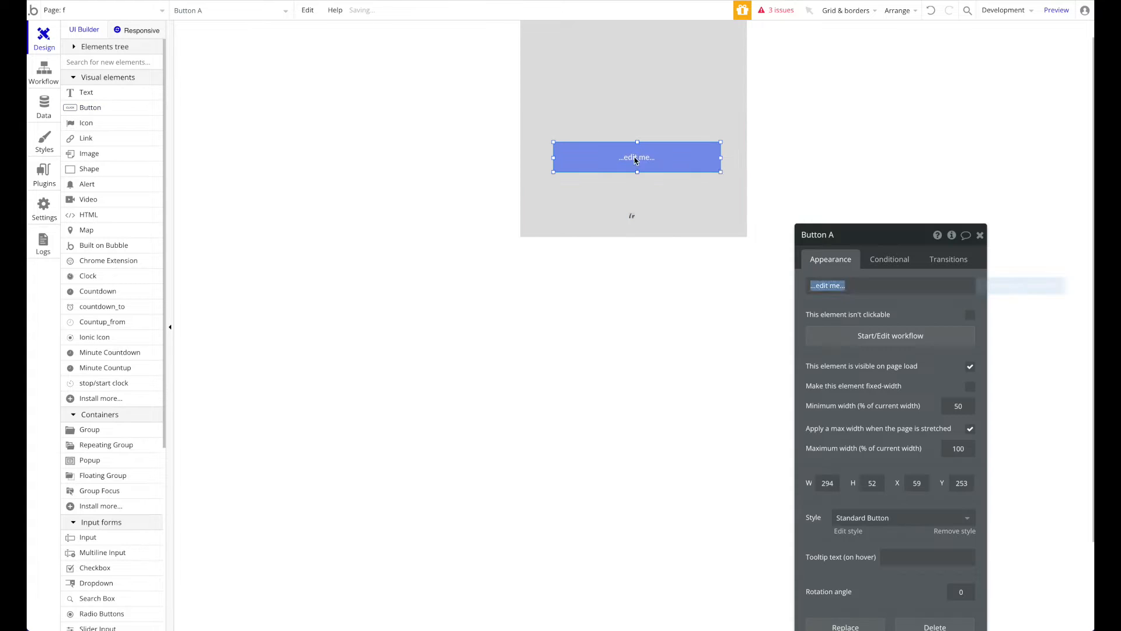
pyautogui.rightClick(633, 159)
pyautogui.click(701, 459)
# Set the new button's caption to "Get Value".
pyautogui.tripleClick(880, 279)
pyautogui.write('Get Value')
pyautogui.click(556, 282)
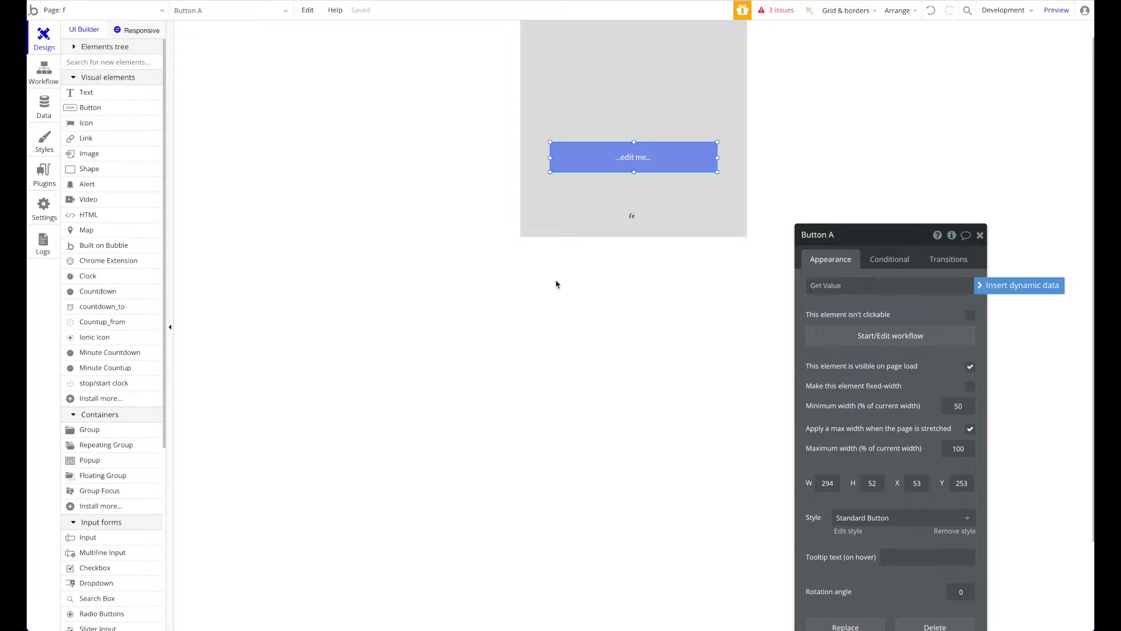
# Draw a text element about 326 by 77 px above the Get Value button and replace its Body style with centred, bold, size 22 text.
pyautogui.click(103, 97)
pyautogui.moveTo(543, 49)
pyautogui.mouseDown()
pyautogui.moveTo(748, 95)
pyautogui.moveTo(728, 93)
pyautogui.mouseUp()
pyautogui.click(954, 624)
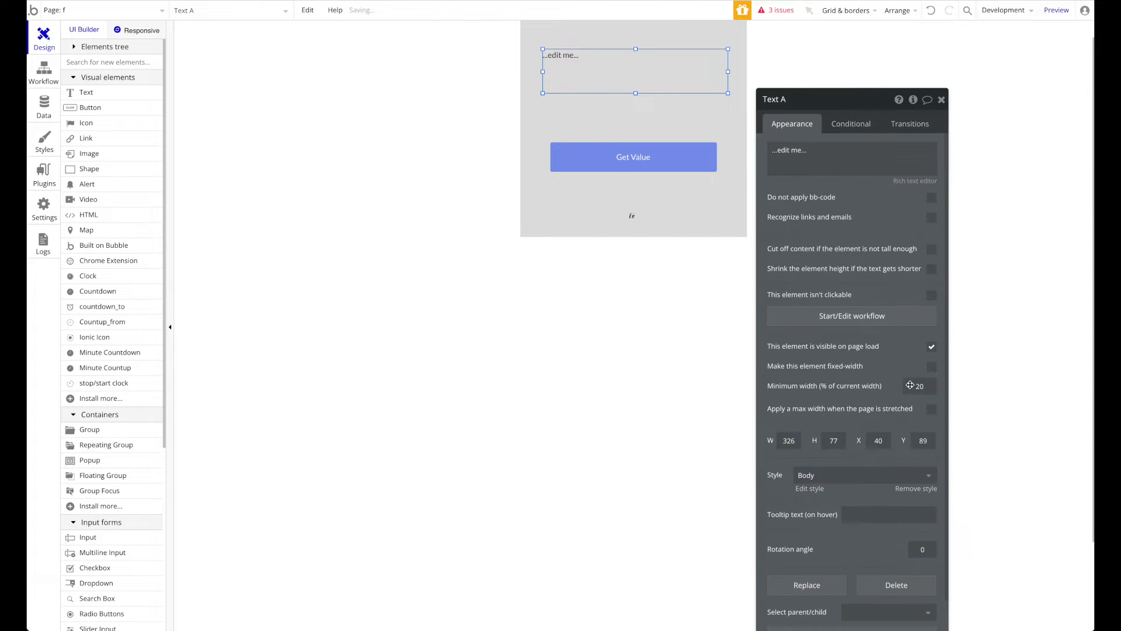
pyautogui.click(853, 532)
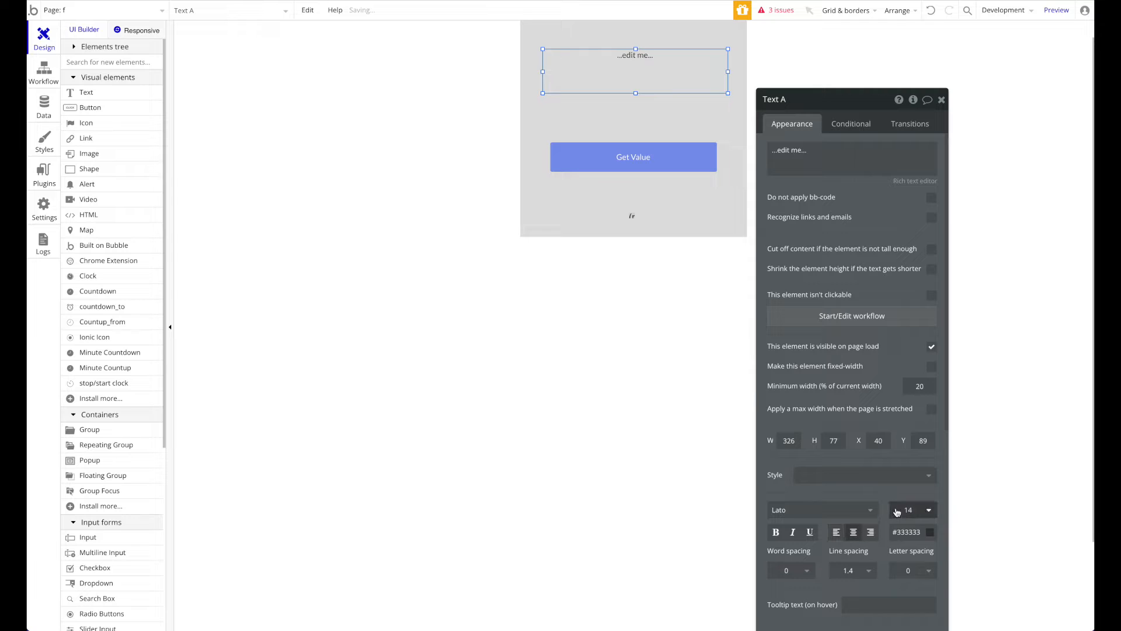
pyautogui.click(775, 532)
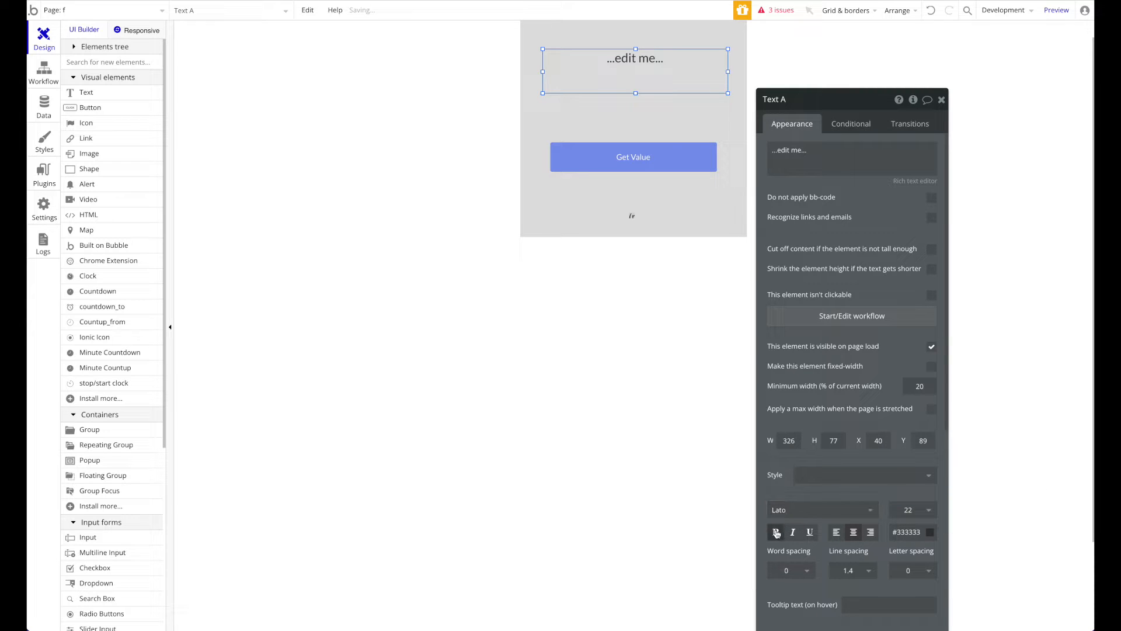
# Set the text element's content to the dynamic value ChromeExtension A's Returned Text and close its properties.
pyautogui.tripleClick(825, 158)
pyautogui.click(981, 153)
pyautogui.write('ch')
pyautogui.click(829, 199)
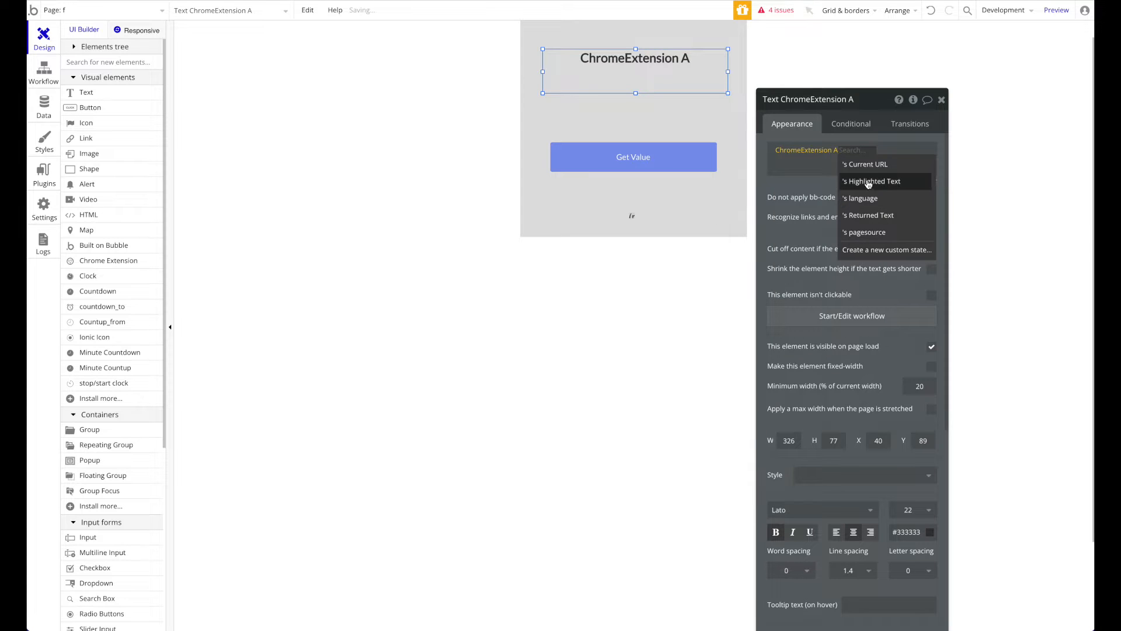
pyautogui.click(850, 215)
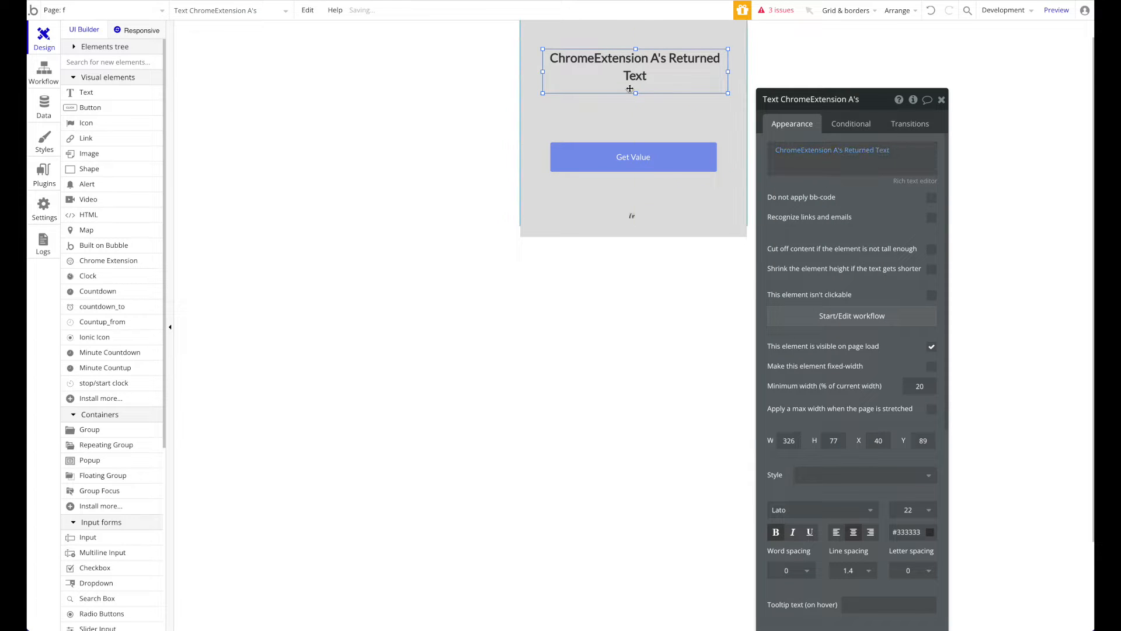
pyautogui.click(939, 99)
# Create a click workflow for the Get Value button with the Custom Query Selector a Chrome Extension action.
pyautogui.click(657, 158)
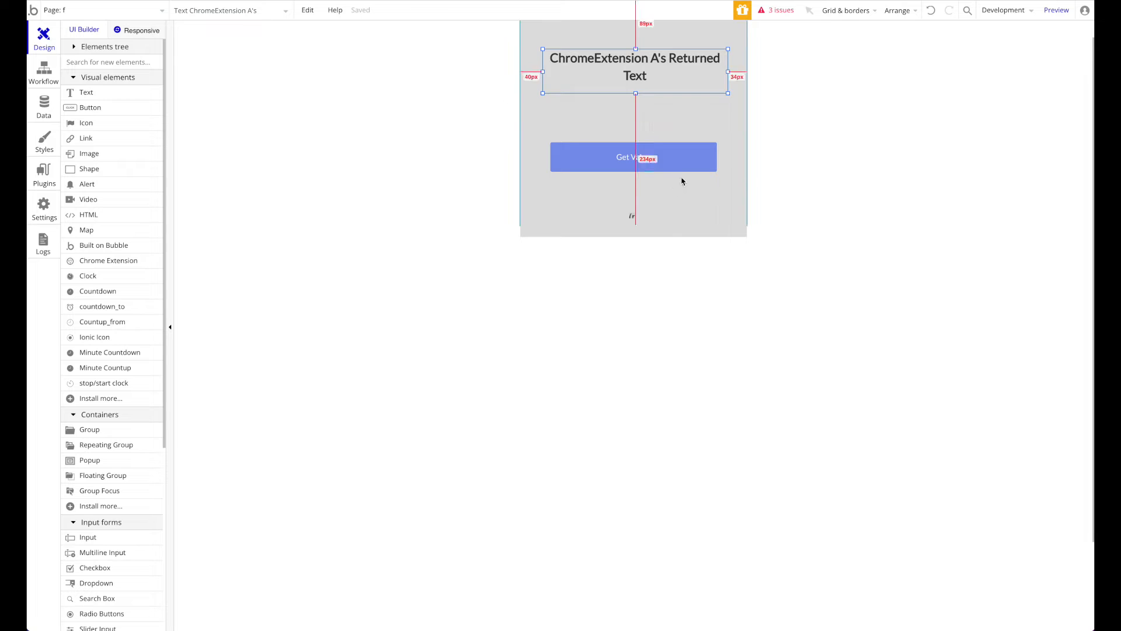
pyautogui.doubleClick(664, 161)
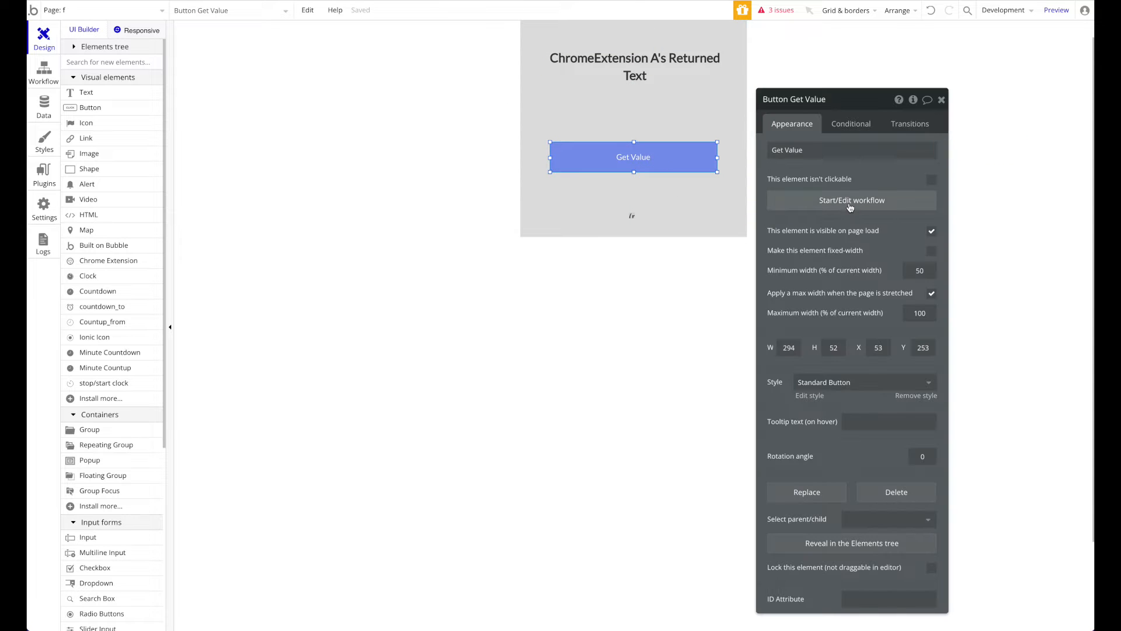
pyautogui.click(841, 201)
pyautogui.click(271, 153)
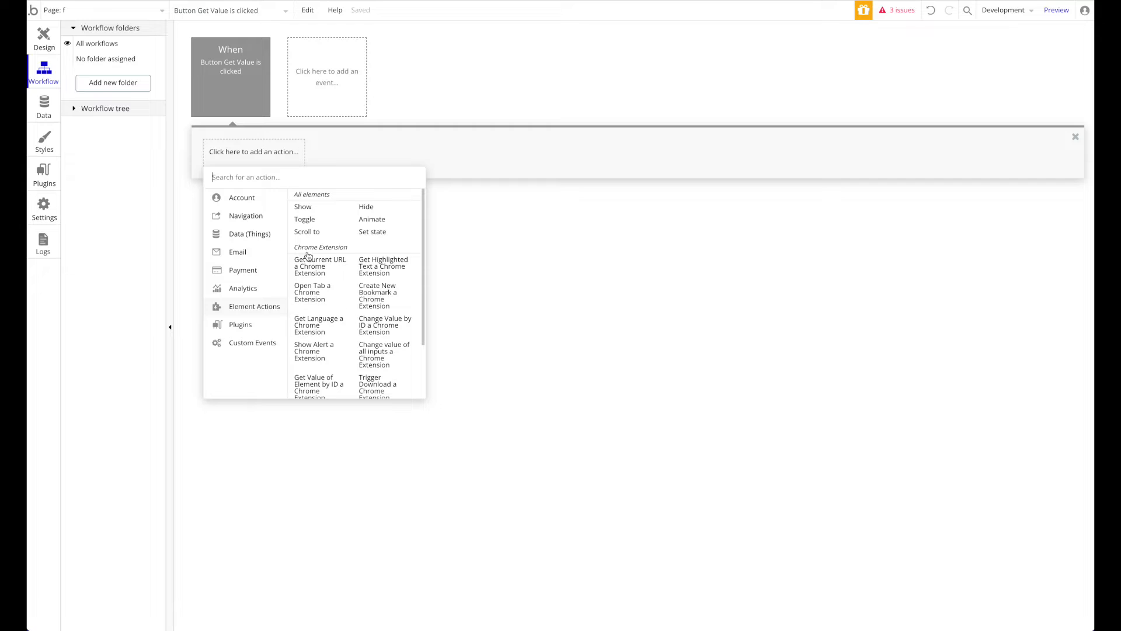
pyautogui.scroll(-2, 371, 261)
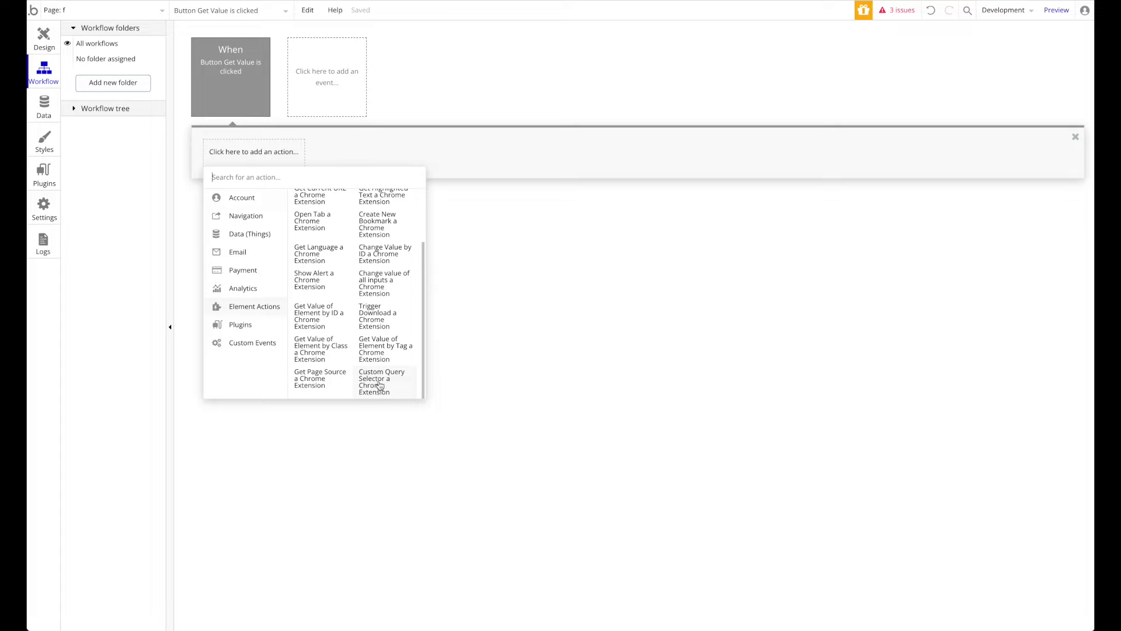
pyautogui.click(399, 380)
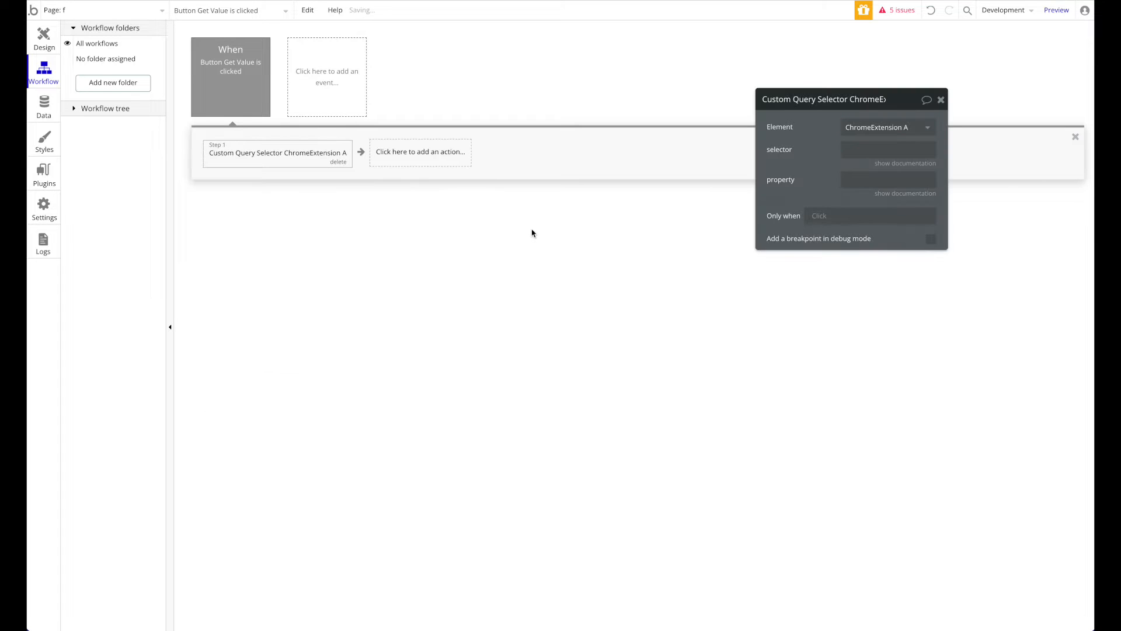
# Show the documentation for the selector and property fields of the Custom Query Selector action and read it.
pyautogui.moveTo(782, 105); pyautogui.dragTo(683, 100)
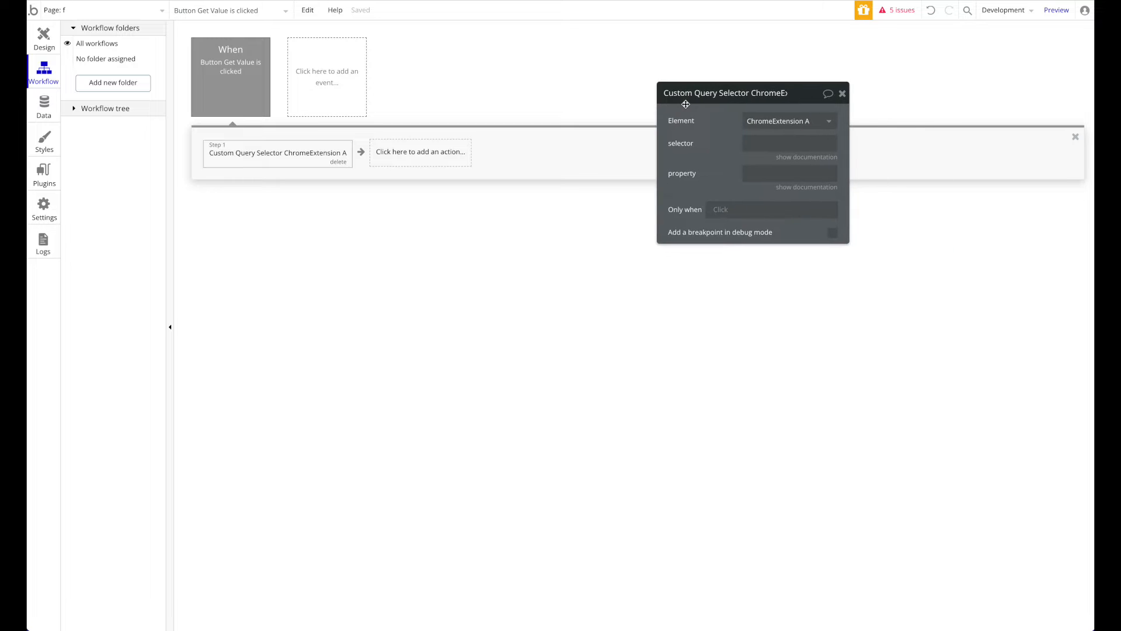
pyautogui.click(805, 157)
pyautogui.click(806, 202)
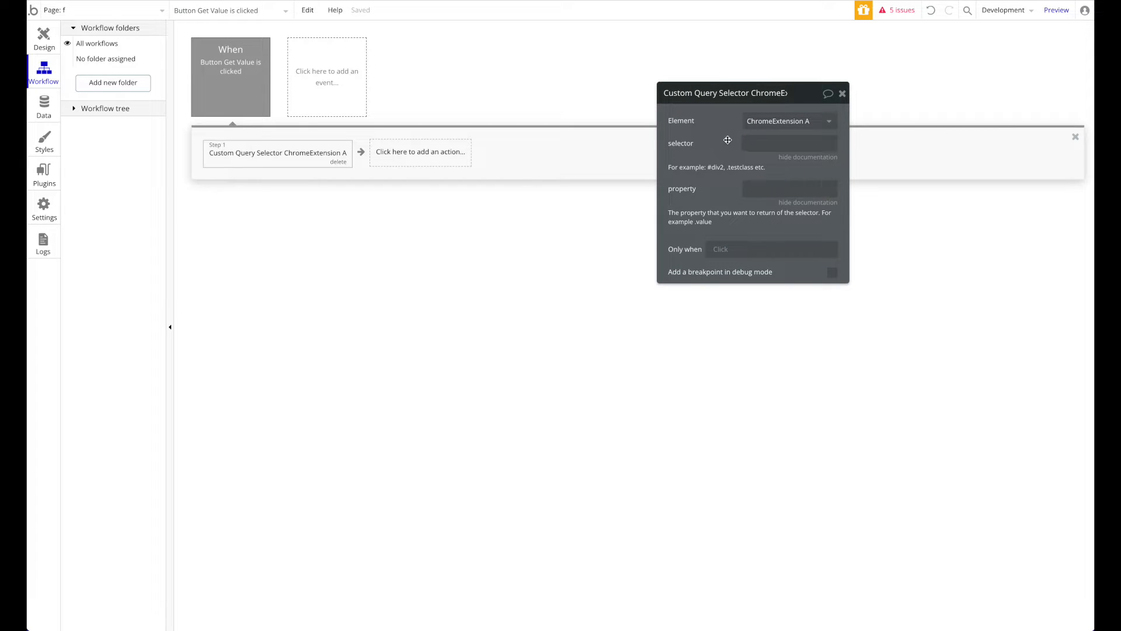
pyautogui.click(746, 144)
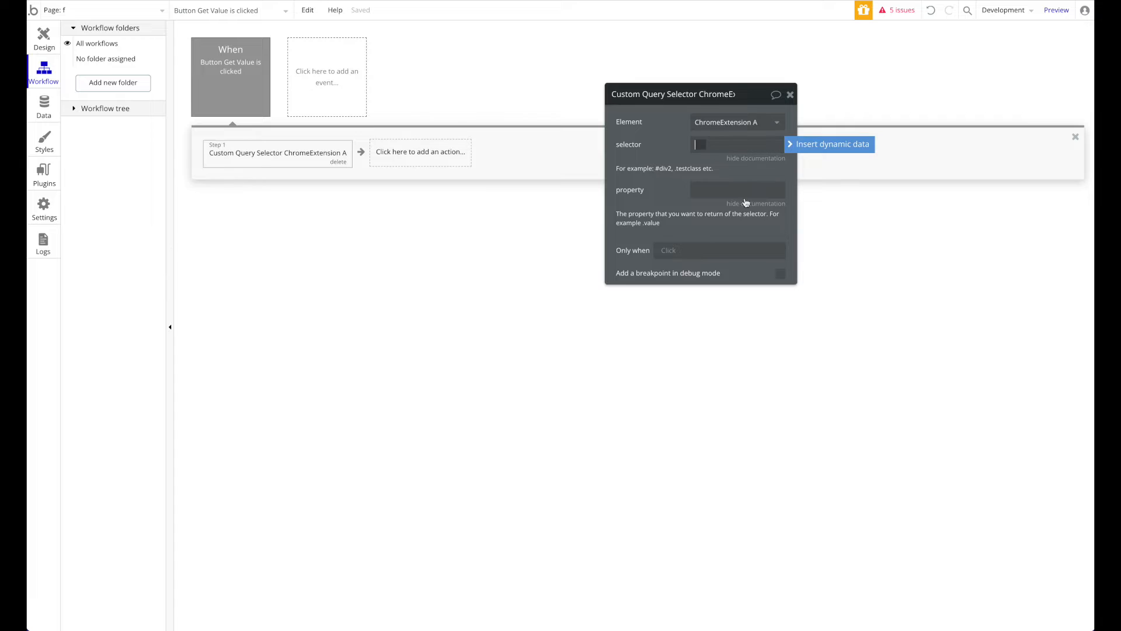
pyautogui.click(701, 144)
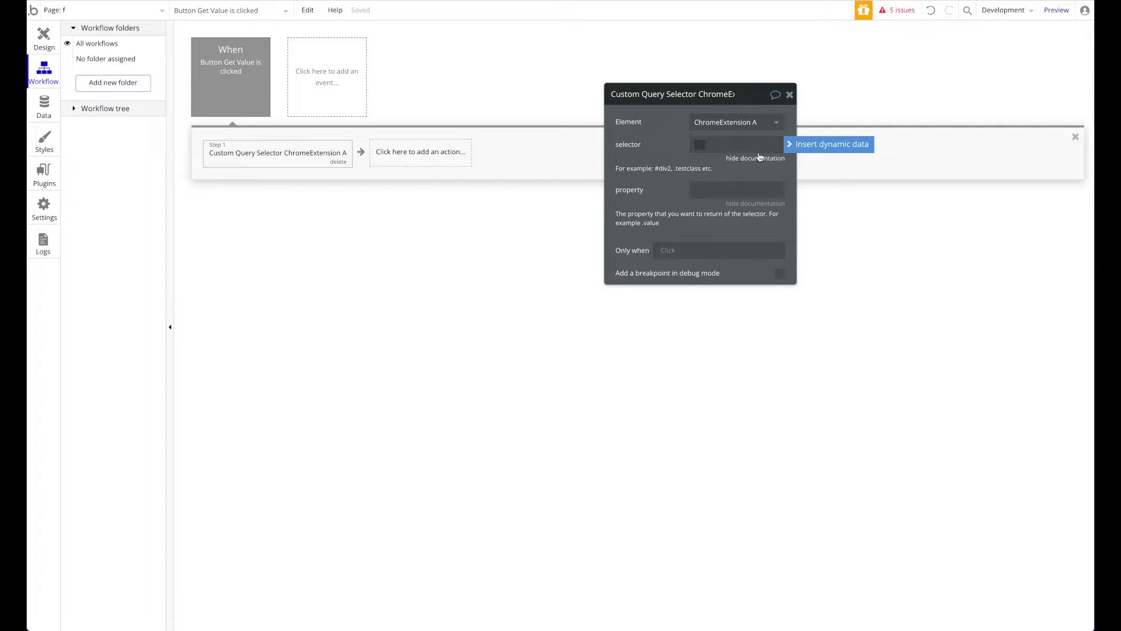
pyautogui.moveTo(684, 134); pyautogui.dragTo(619, 139)
pyautogui.click(633, 149)
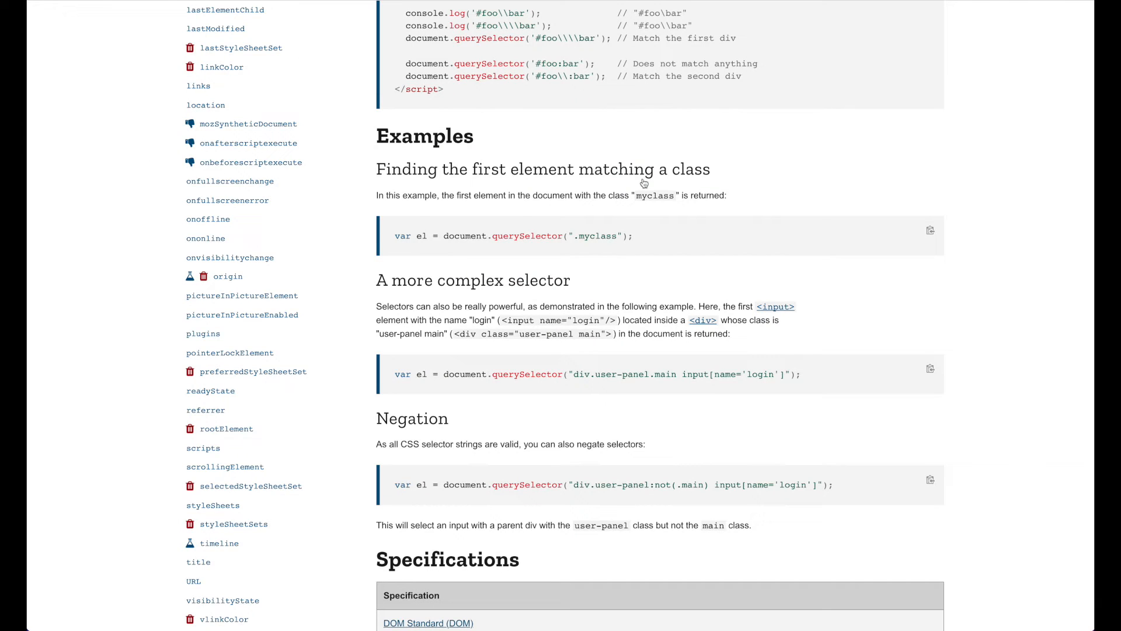
# Switch to the MDN querySelector() page and review the class, complex and ID selector examples.
pyautogui.moveTo(574, 242); pyautogui.dragTo(610, 246)
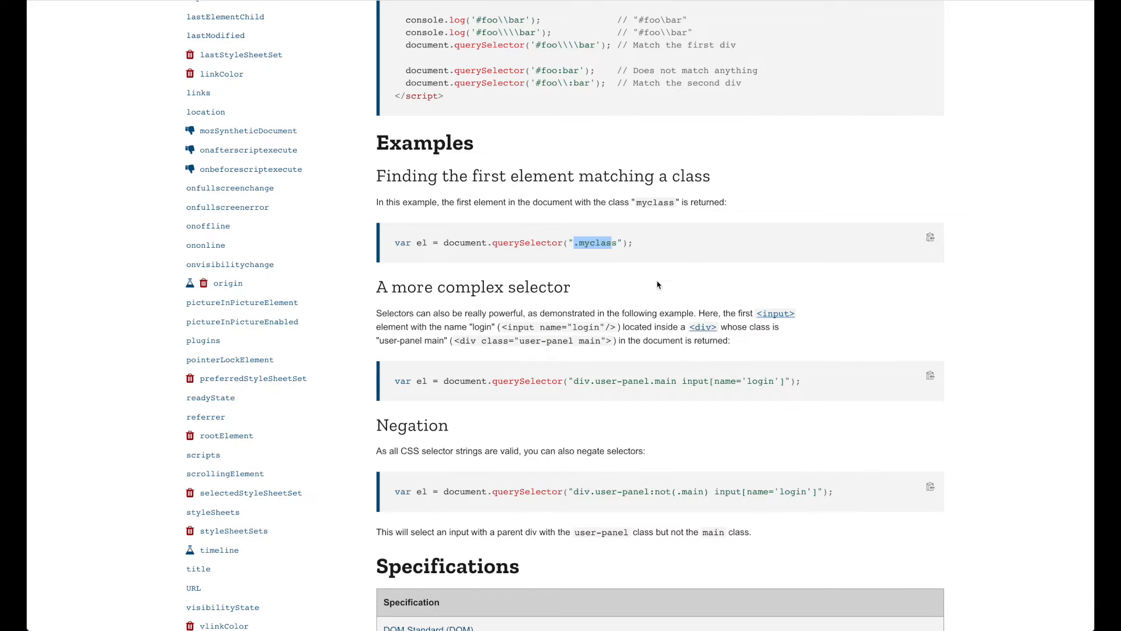
pyautogui.click(692, 411)
pyautogui.moveTo(573, 380); pyautogui.dragTo(797, 383)
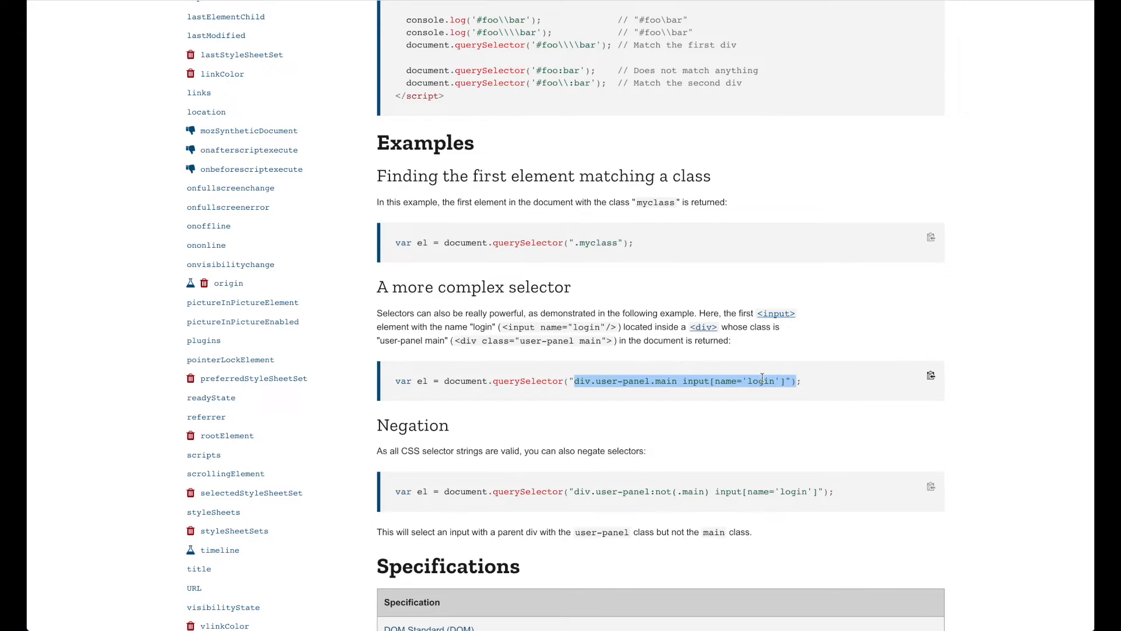
pyautogui.scroll(7, 762, 379)
pyautogui.moveTo(476, 445); pyautogui.dragTo(521, 445)
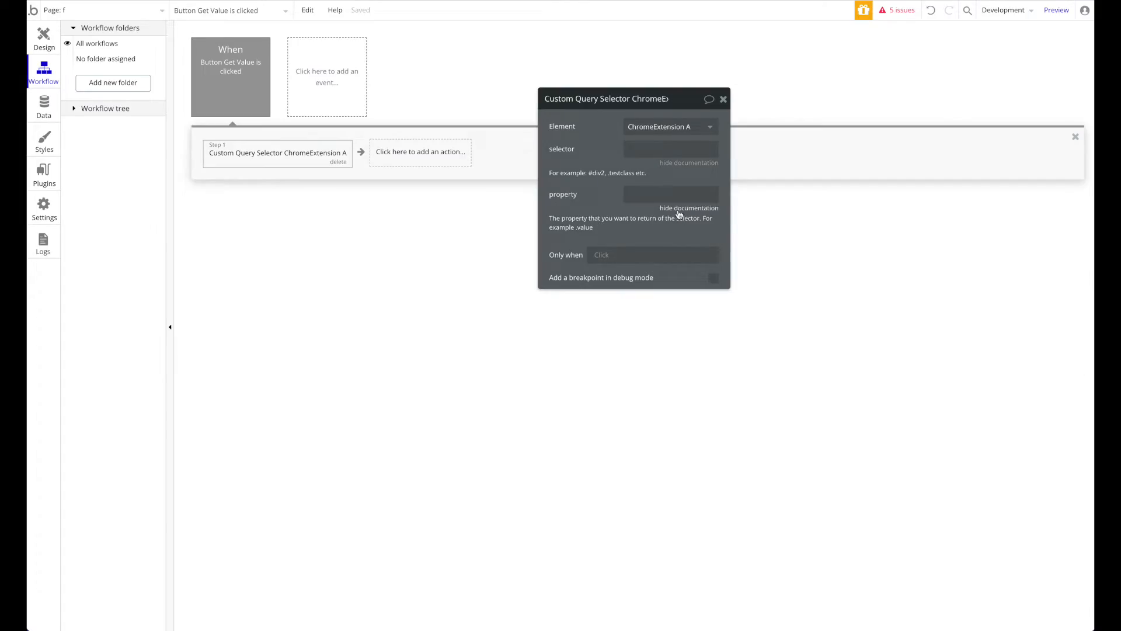
# Set the property of the Custom Query Selector action to .value.
pyautogui.click(665, 198)
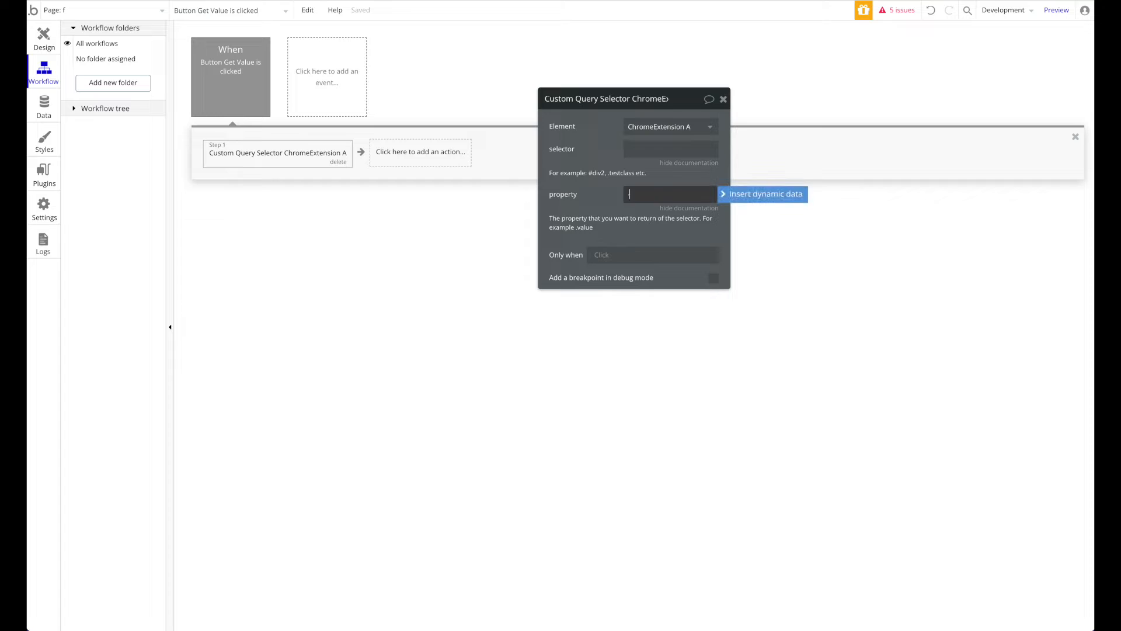
pyautogui.hotkey('ctrl', 'a')
pyautogui.press('BackSpace')
pyautogui.click(652, 234)
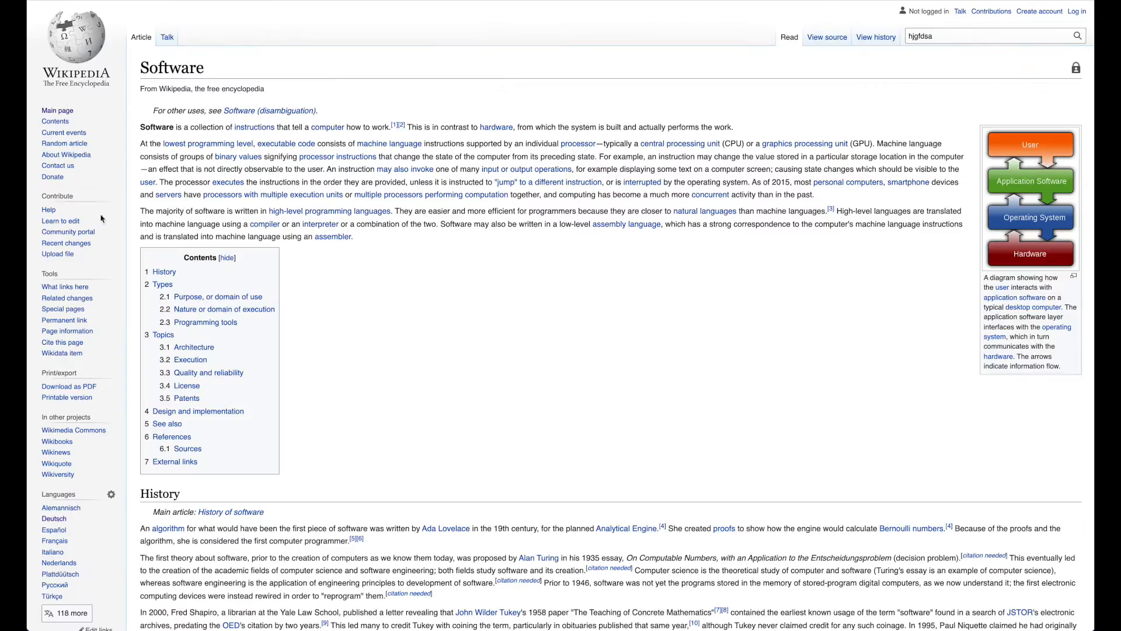
# Switch to the Wikipedia Software article and replace the search box text with ghfngdfbd.
pyautogui.scroll(-15, 336, 234)
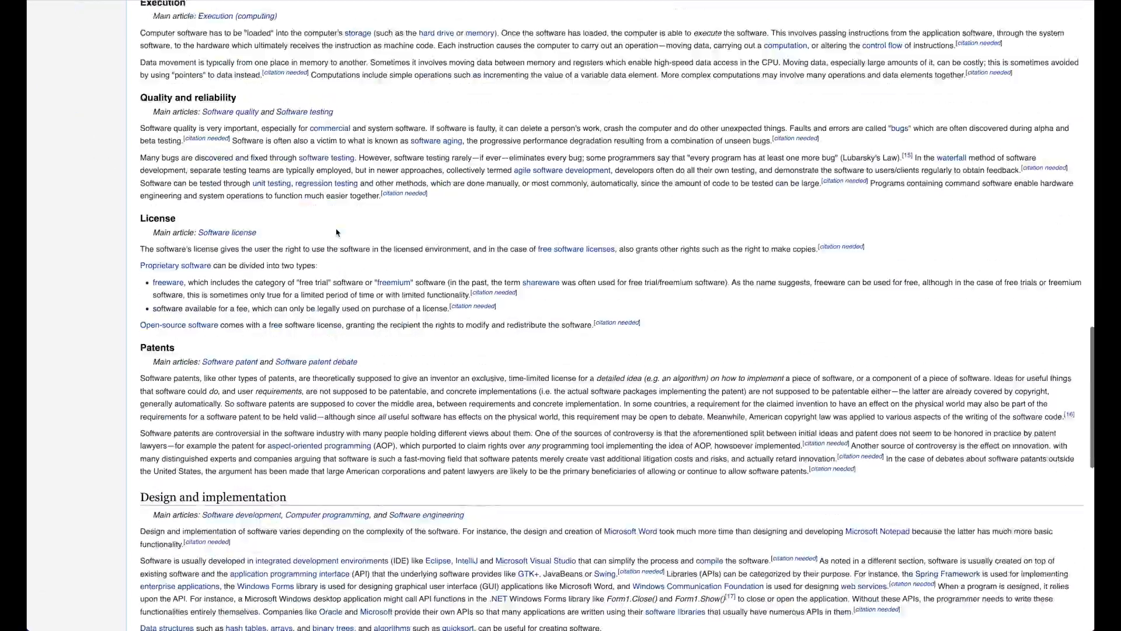
pyautogui.scroll(15, 335, 236)
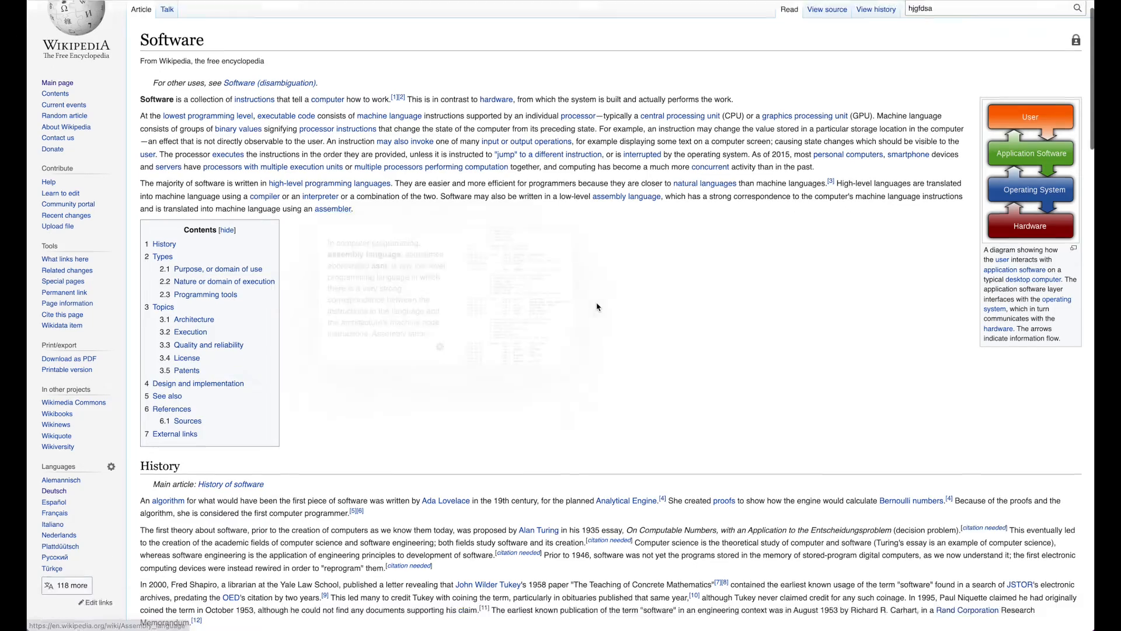
pyautogui.scroll(-2, 596, 306)
pyautogui.scroll(-3, 742, 343)
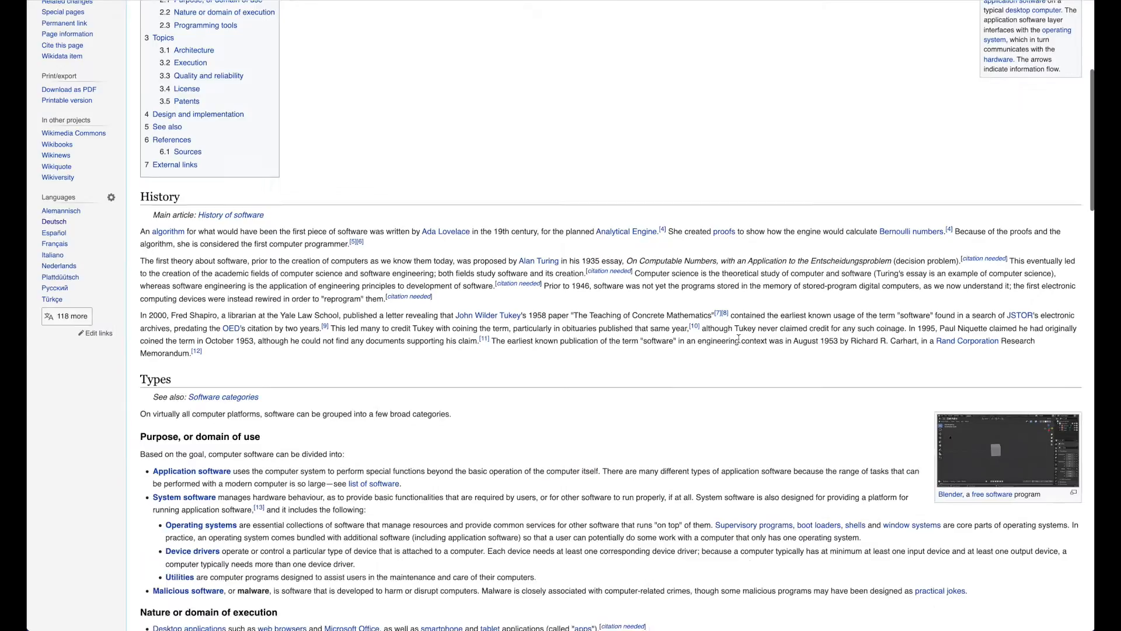
pyautogui.scroll(5, 738, 351)
pyautogui.doubleClick(1014, 36)
pyautogui.press('BackSpace')
pyautogui.write('ghfngdfbd')
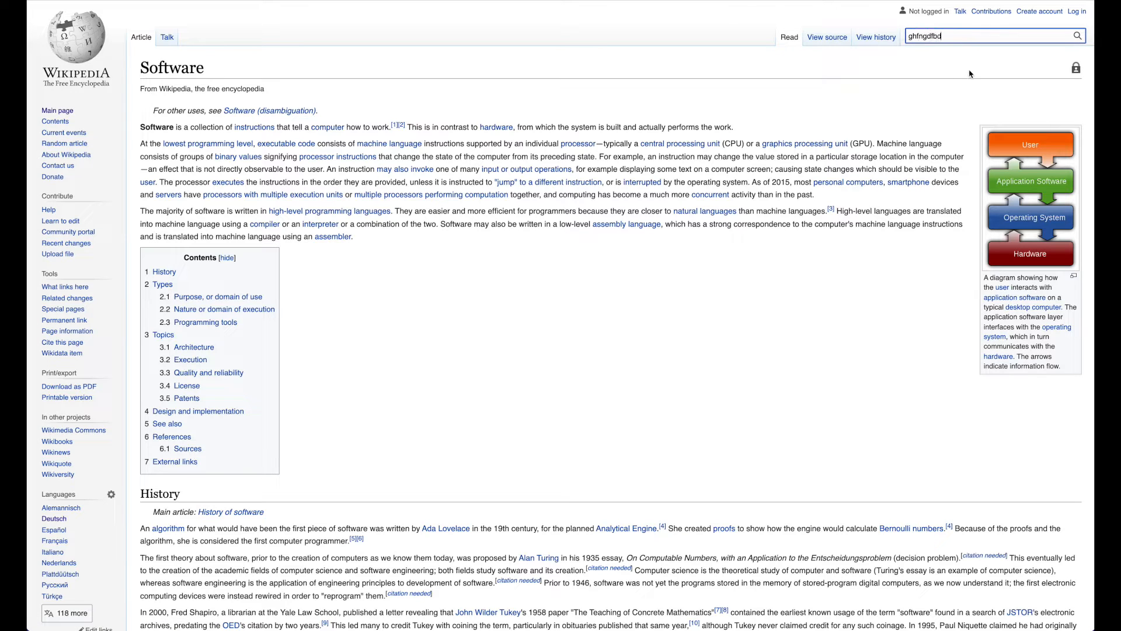
# Inspect the Wikipedia search box in the developer tools, examine its tag name and class attribute, and close the tools.
pyautogui.doubleClick(966, 35)
pyautogui.rightClick(945, 38)
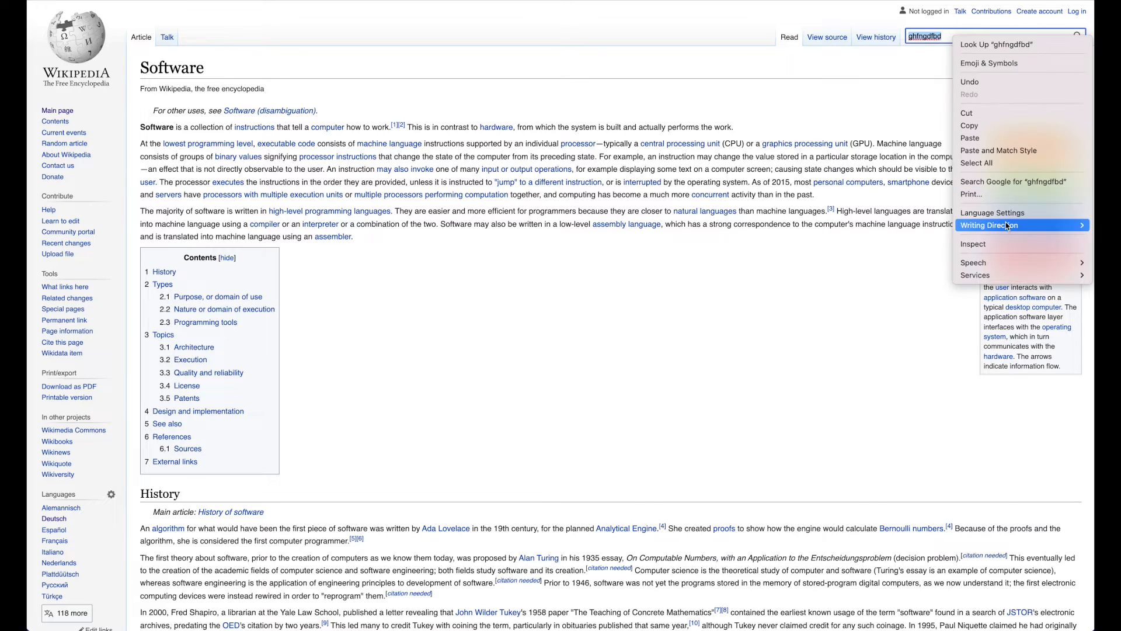
pyautogui.click(969, 243)
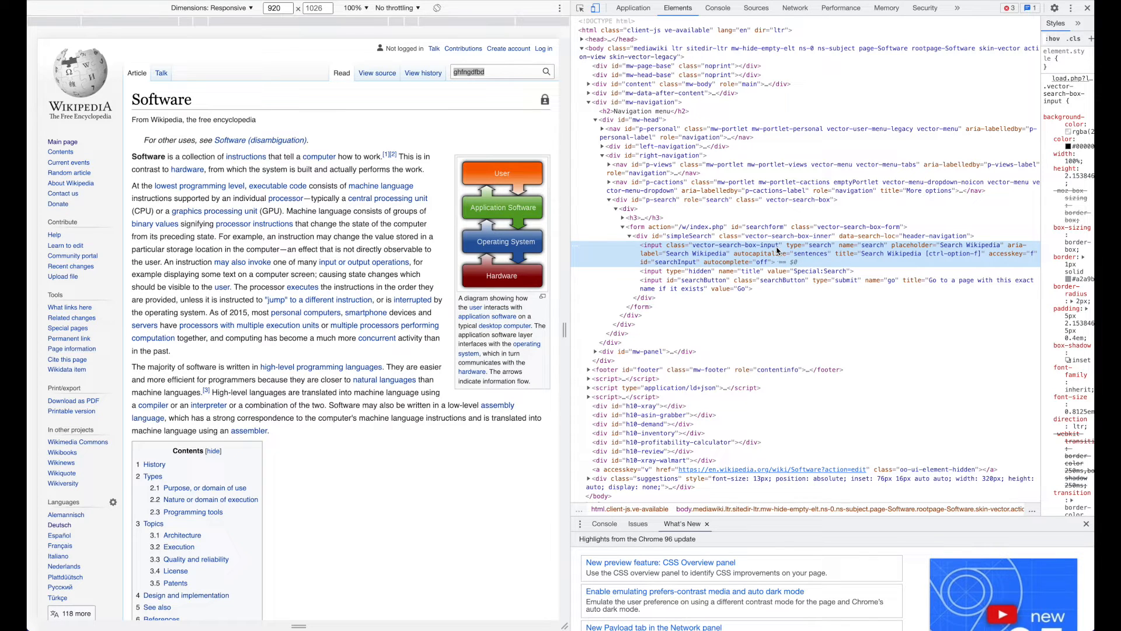
pyautogui.doubleClick(647, 246)
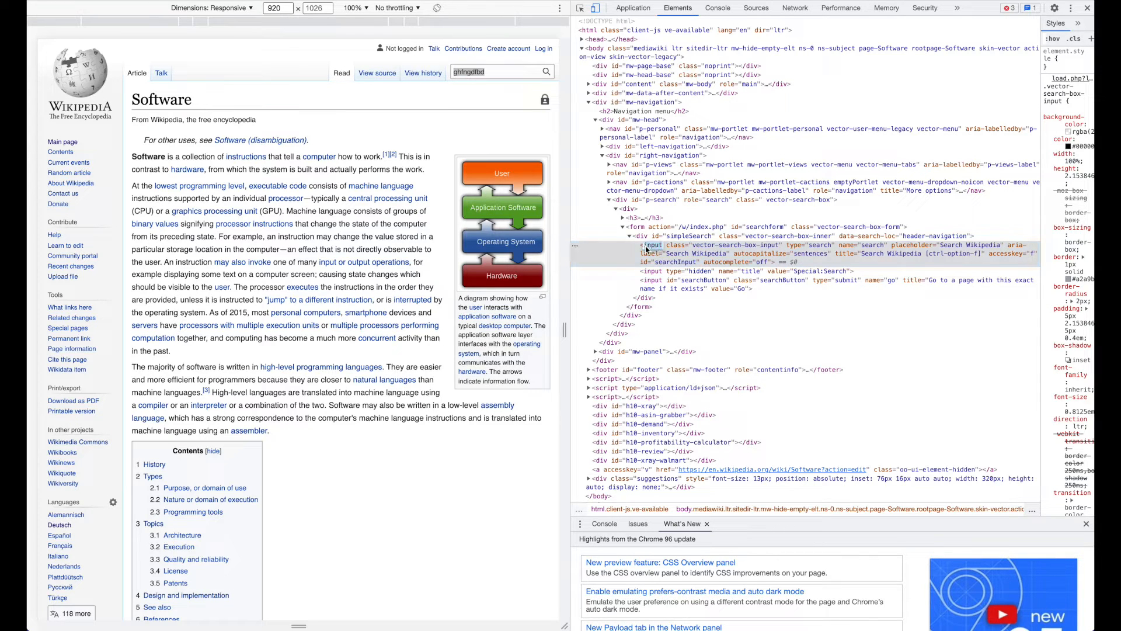
pyautogui.press('Tab')
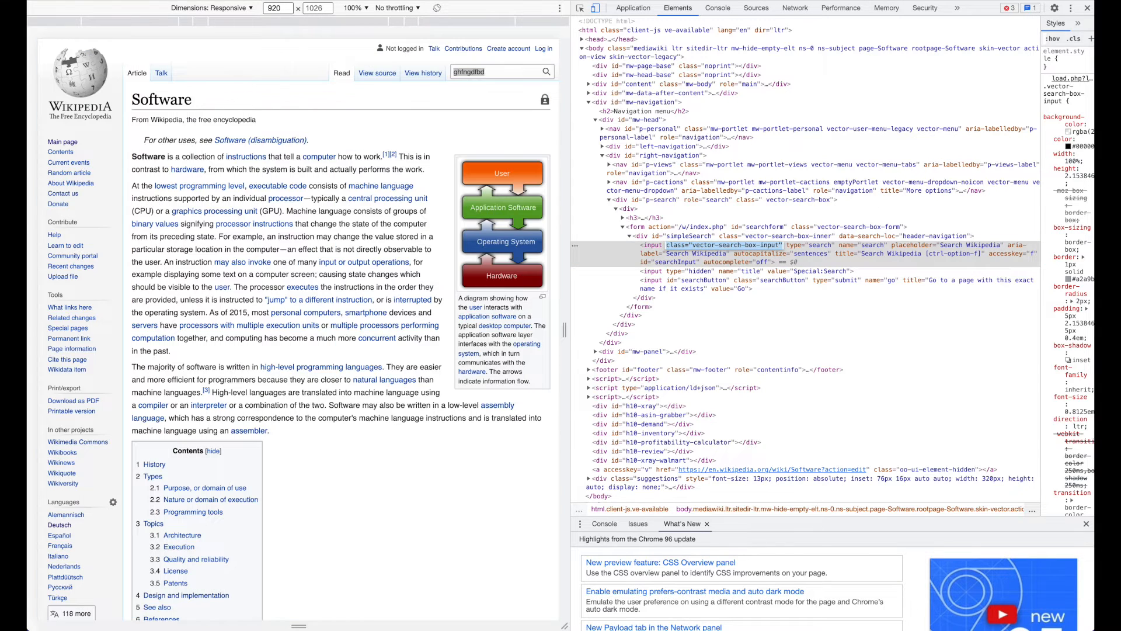
pyautogui.click(1087, 8)
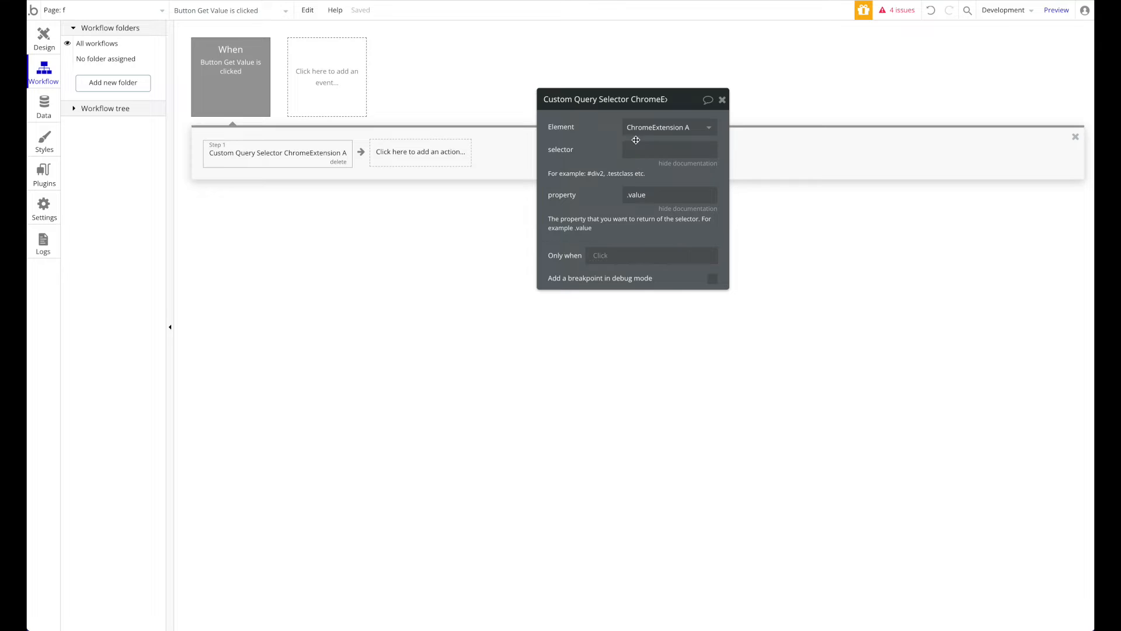
# Consult the input[name='login'] example on the MDN page and set the action's selector to input[class="vector-search-box-input"].
pyautogui.click(655, 153)
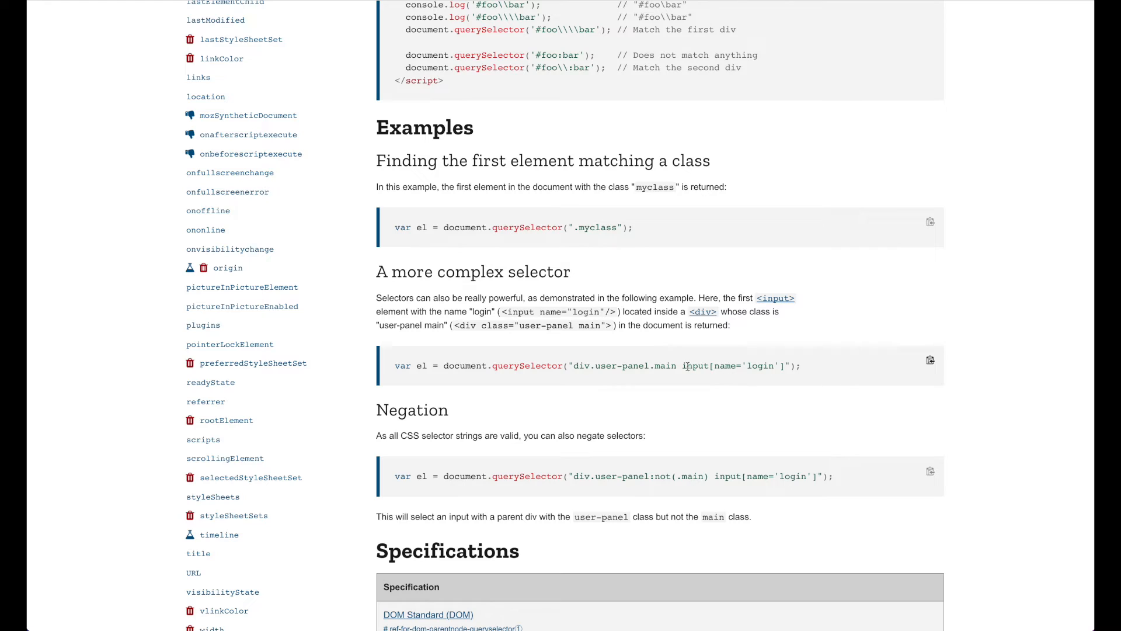
pyautogui.moveTo(682, 366); pyautogui.dragTo(774, 366)
pyautogui.doubleClick(728, 368)
pyautogui.click(760, 367)
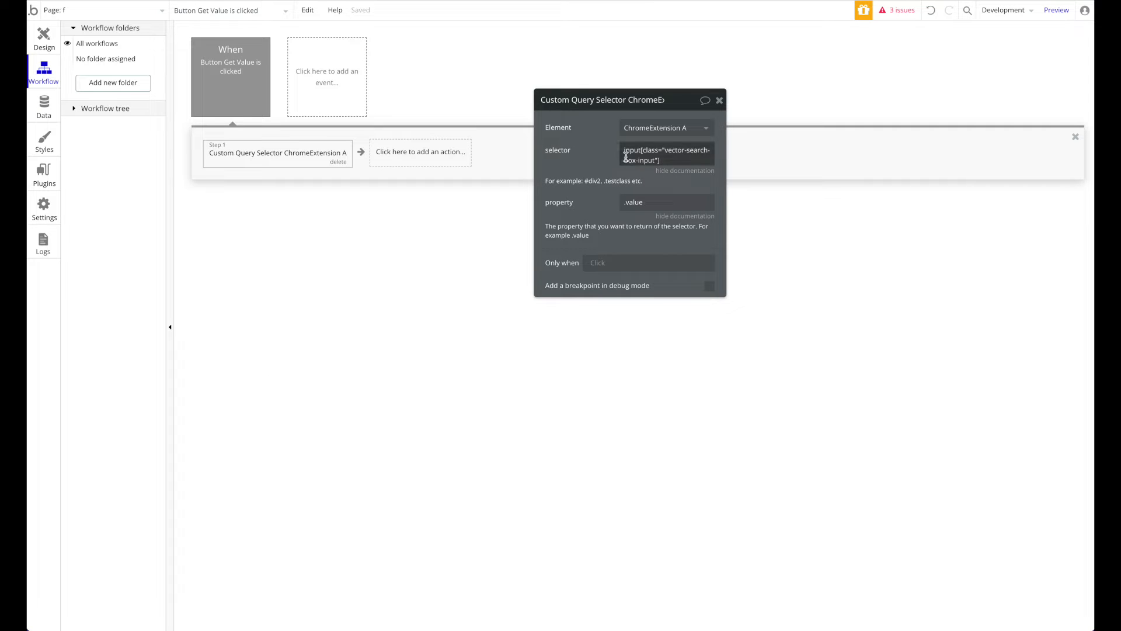
# Change the selector's double quotes to single quotes so it reads input[class='vector-search-box-input'].
pyautogui.click(639, 150)
pyautogui.moveTo(668, 150); pyautogui.dragTo(640, 149)
pyautogui.click(640, 150)
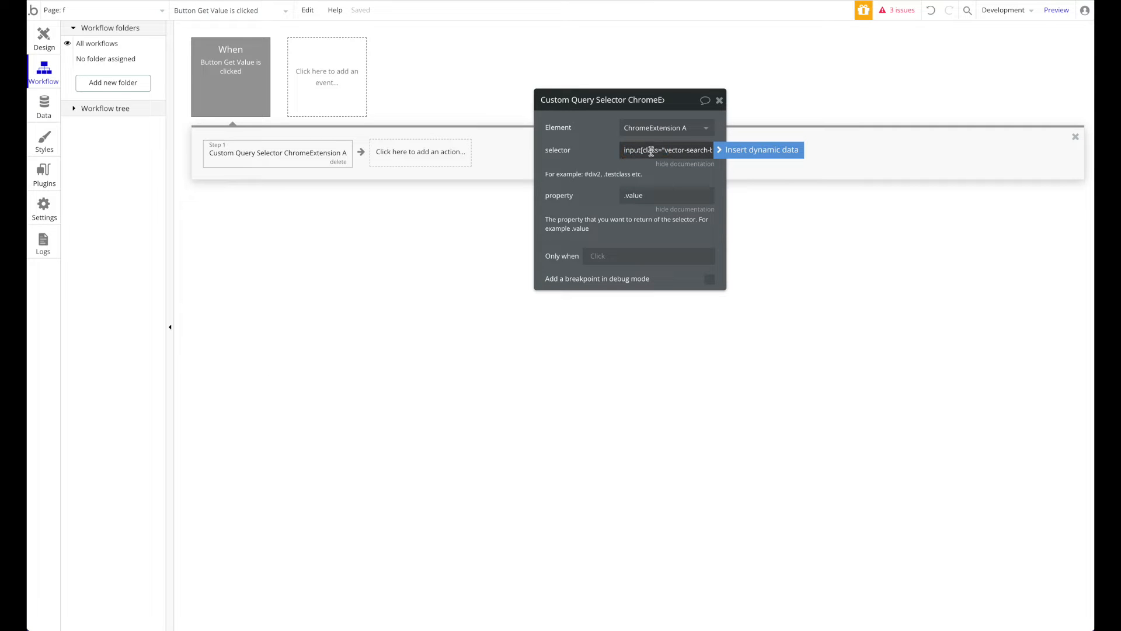
pyautogui.moveTo(664, 150); pyautogui.dragTo(706, 150)
pyautogui.click(710, 151)
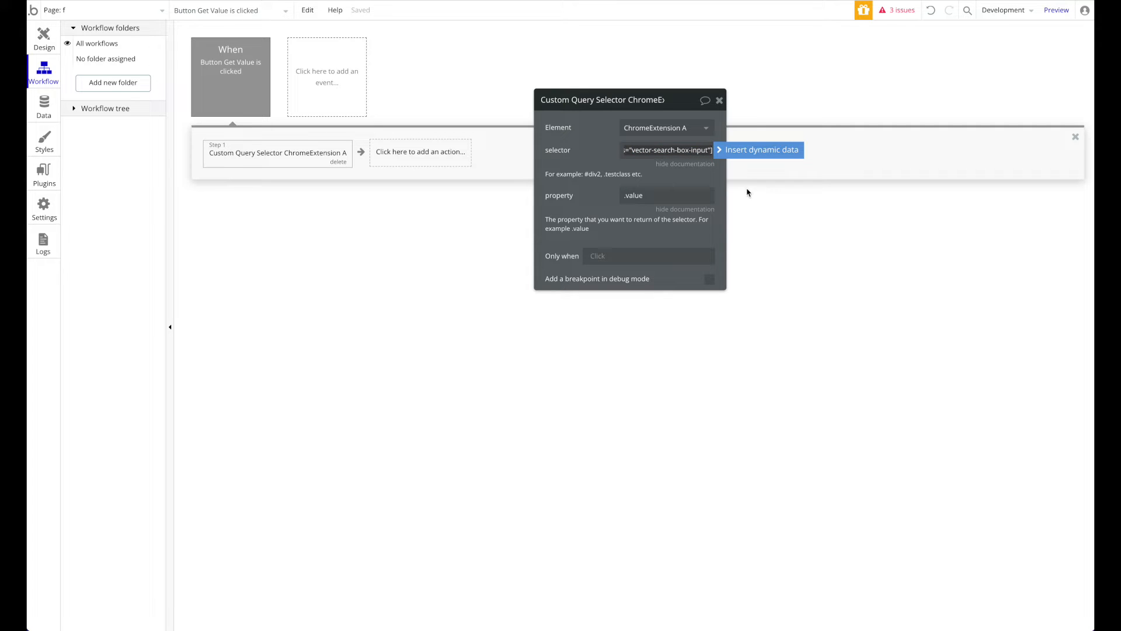
pyautogui.press('BackSpace')
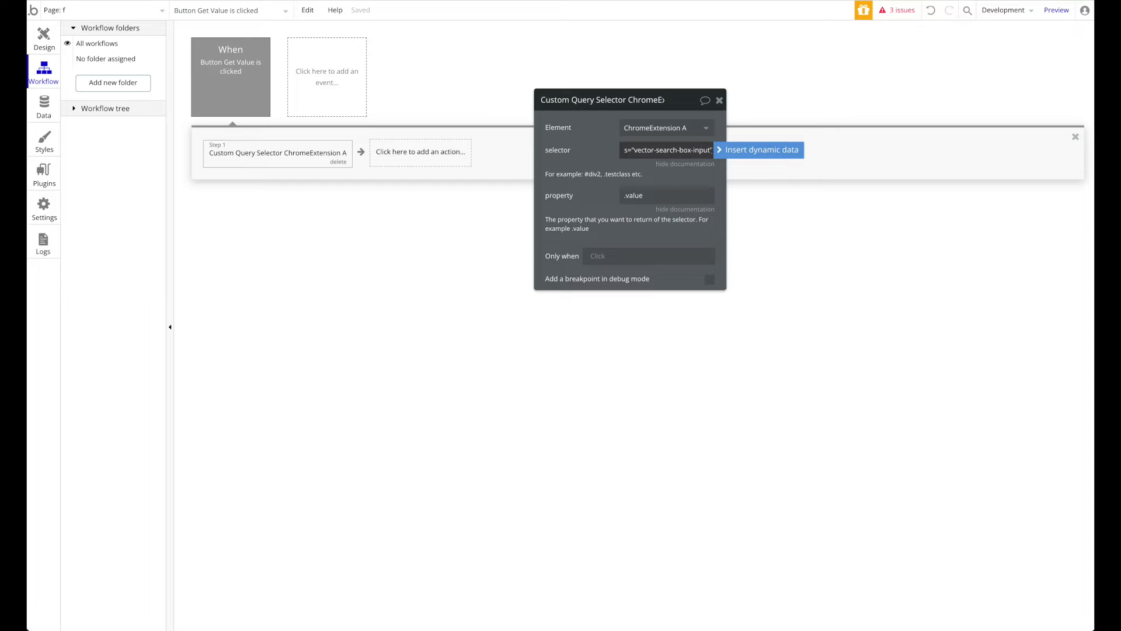
pyautogui.write('"')
pyautogui.press('BackSpace')
pyautogui.press('Tab')
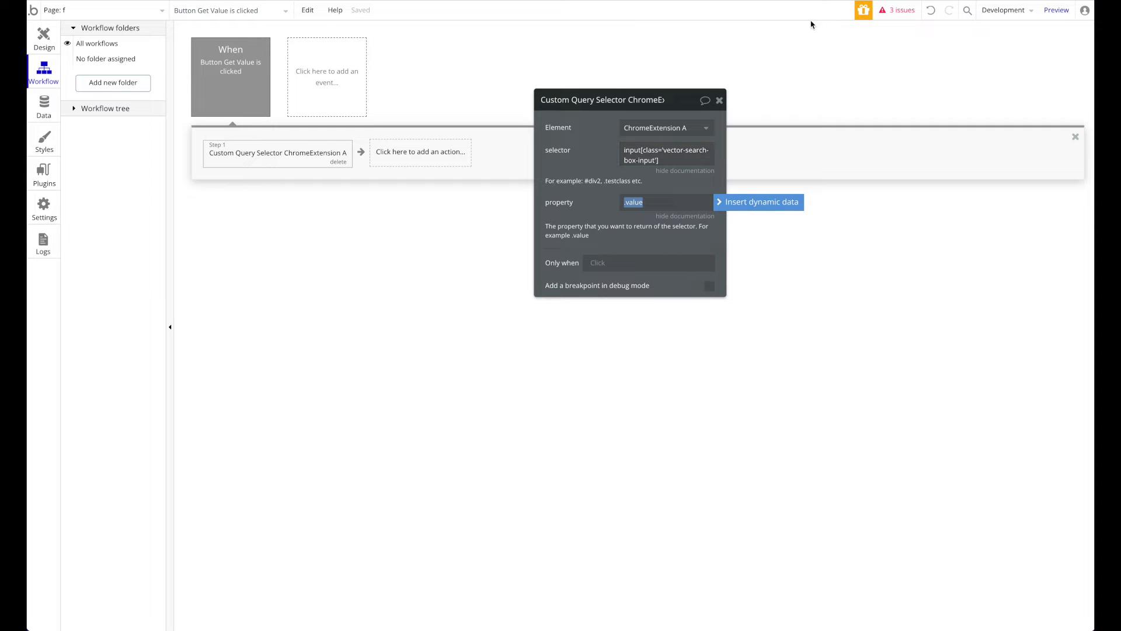
# Switch to the Wikipedia article and enter Hello World in its search box.
pyautogui.click(957, 0)
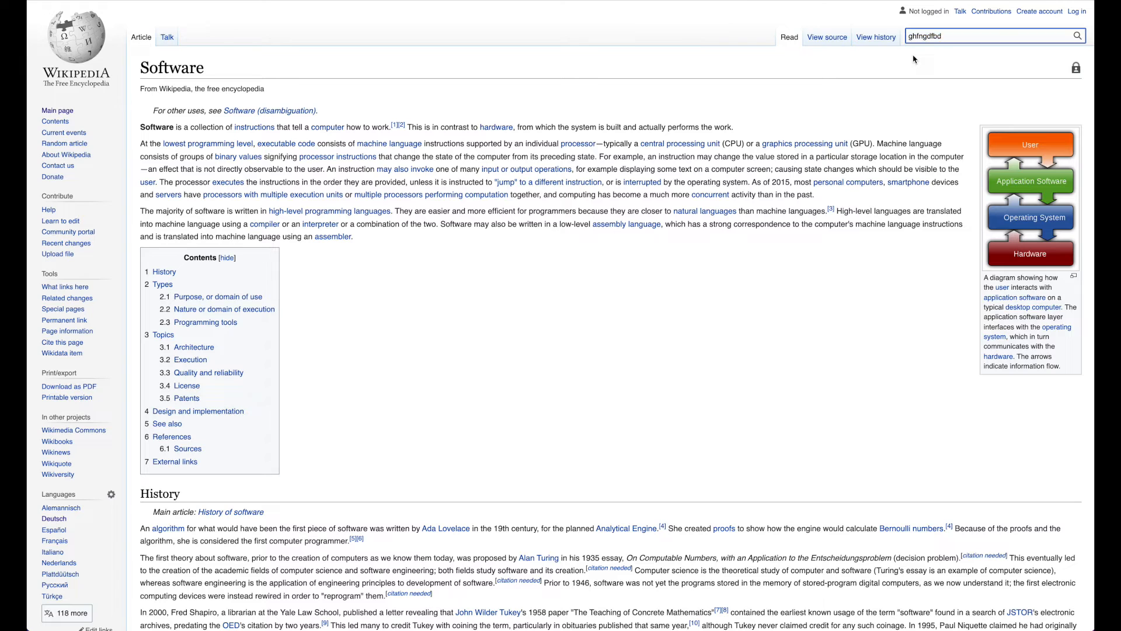
pyautogui.write('Hello ')
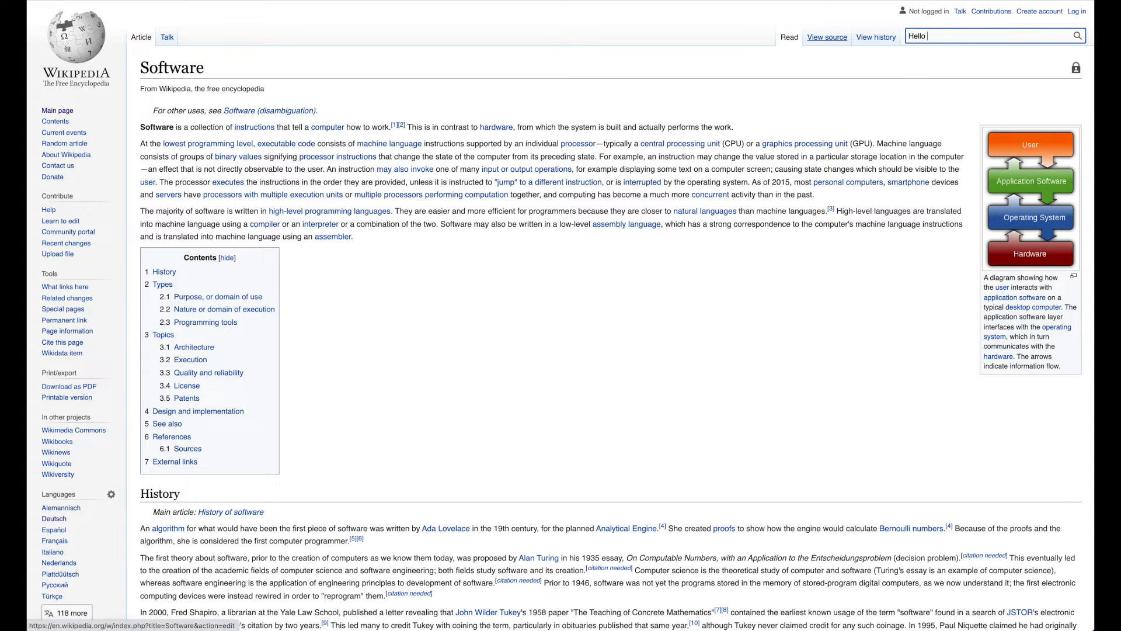
pyautogui.write('Wo')
pyautogui.click(772, 70)
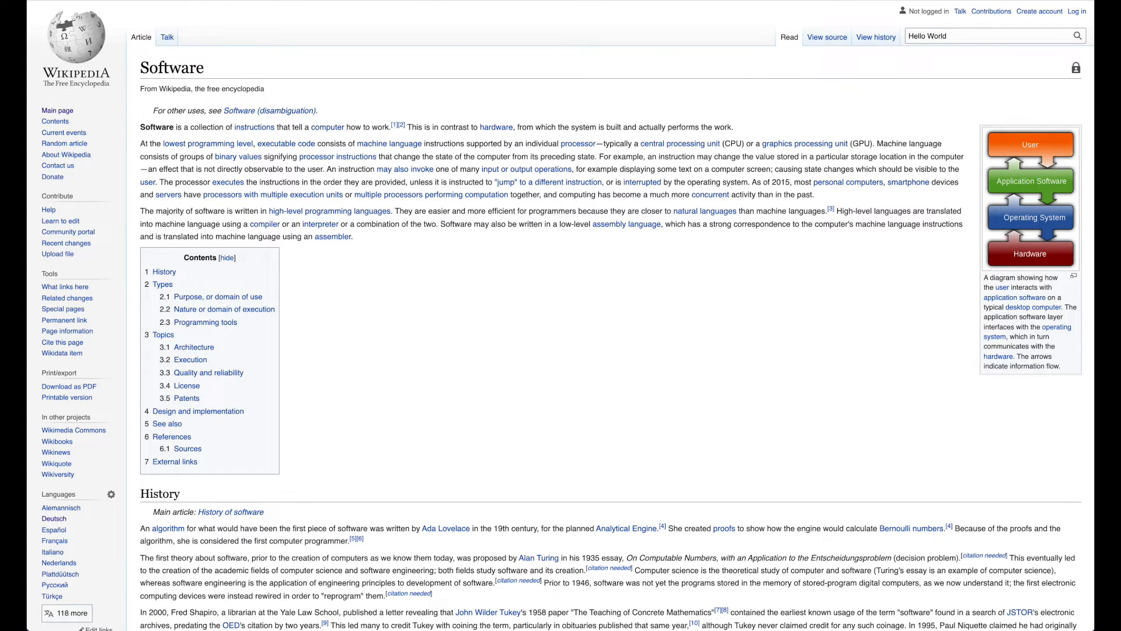
# Open the Chrome extension's popup on the Wikipedia article and run Get Value to return the search box text.
pyautogui.click(1045, 0)
pyautogui.click(930, 117)
pyautogui.scroll(-10, 930, 117)
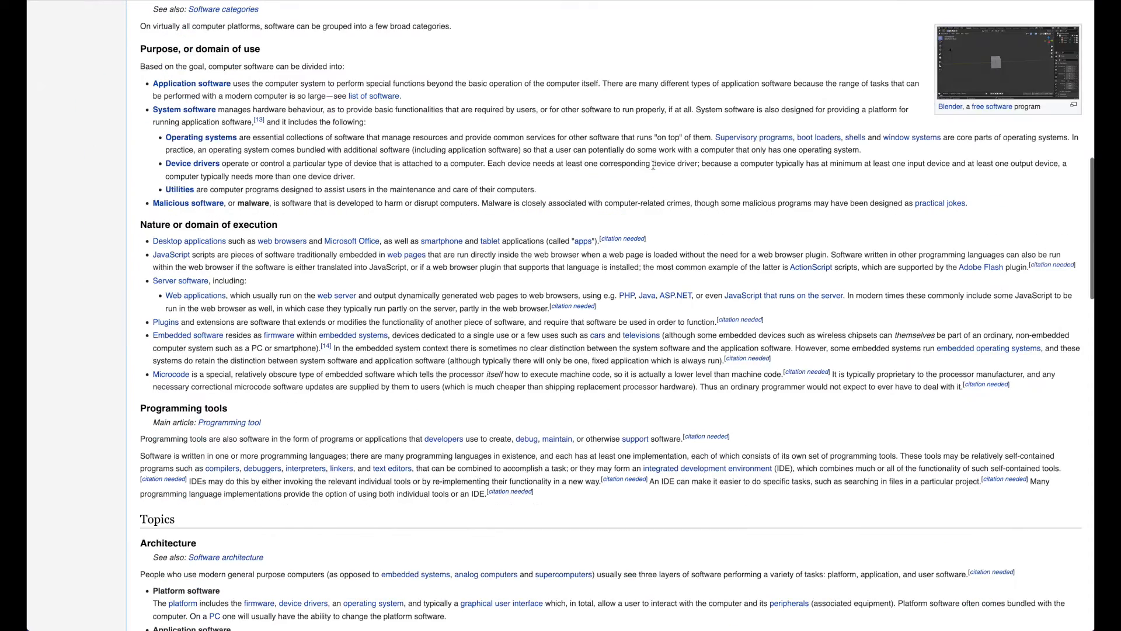
pyautogui.scroll(10, 817, 117)
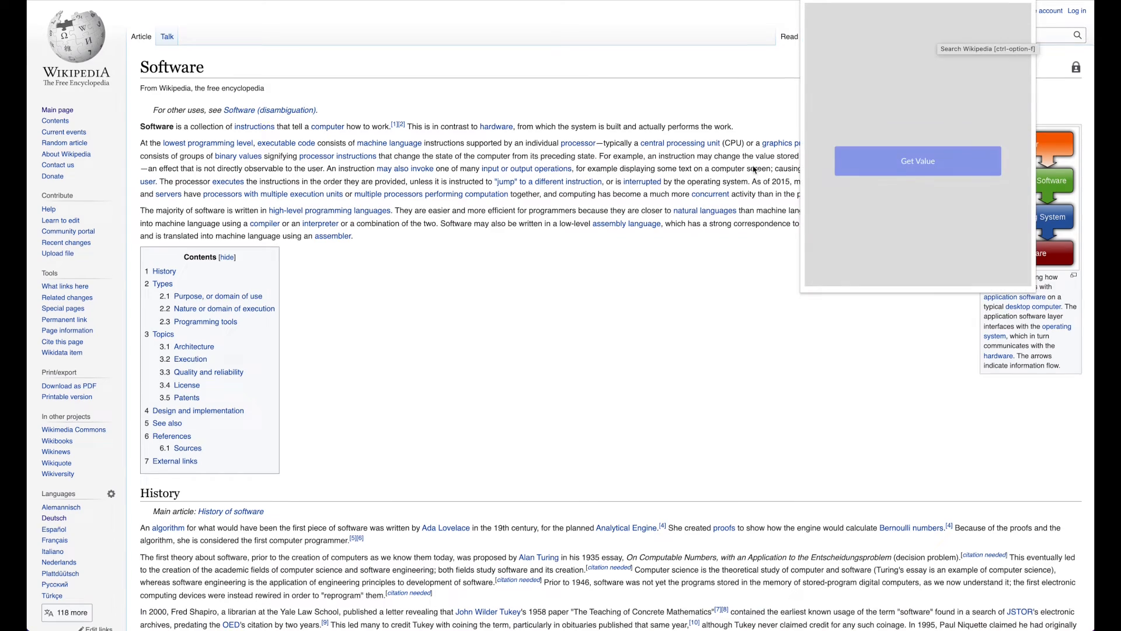
pyautogui.scroll(-7, 758, 170)
pyautogui.scroll(8, 793, 132)
pyautogui.click(945, 165)
pyautogui.moveTo(879, 55); pyautogui.dragTo(1006, 64)
pyautogui.click(995, 103)
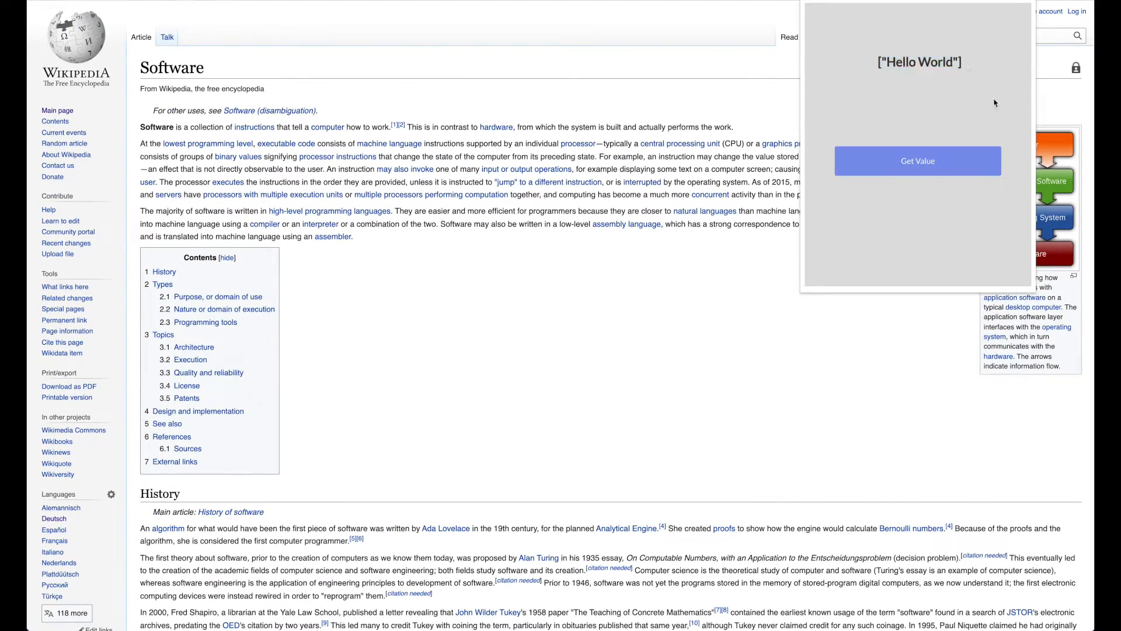
# Close the extension popup and replace the Wikipedia search box text with Hello Buble.
pyautogui.click(1048, 42)
pyautogui.click(1002, 34)
pyautogui.press('super+a')
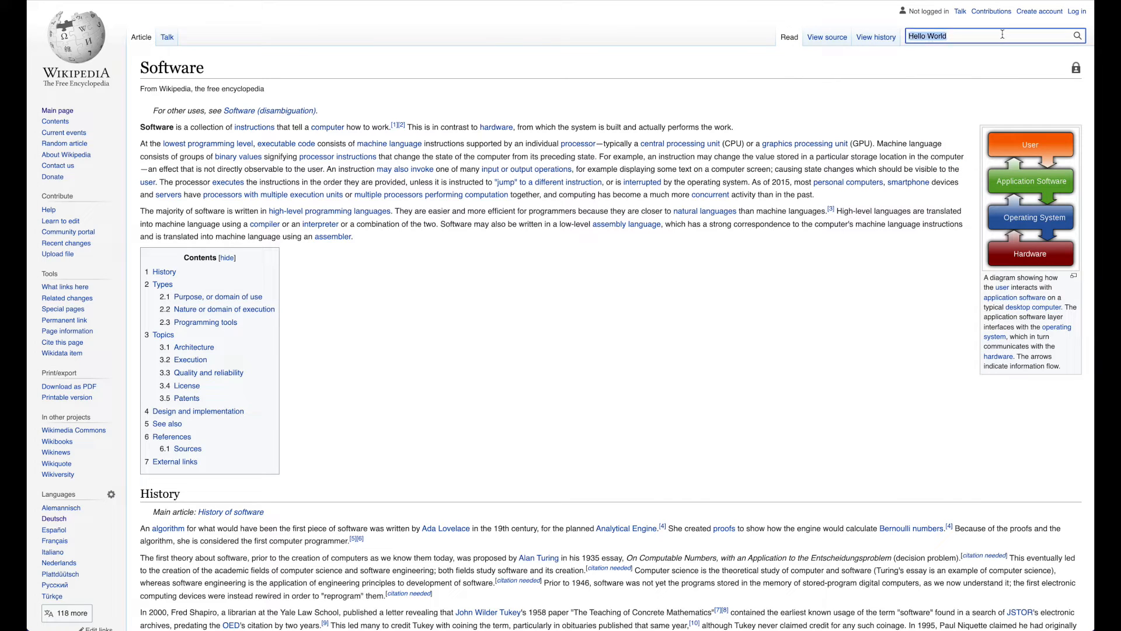
pyautogui.write('Hw')
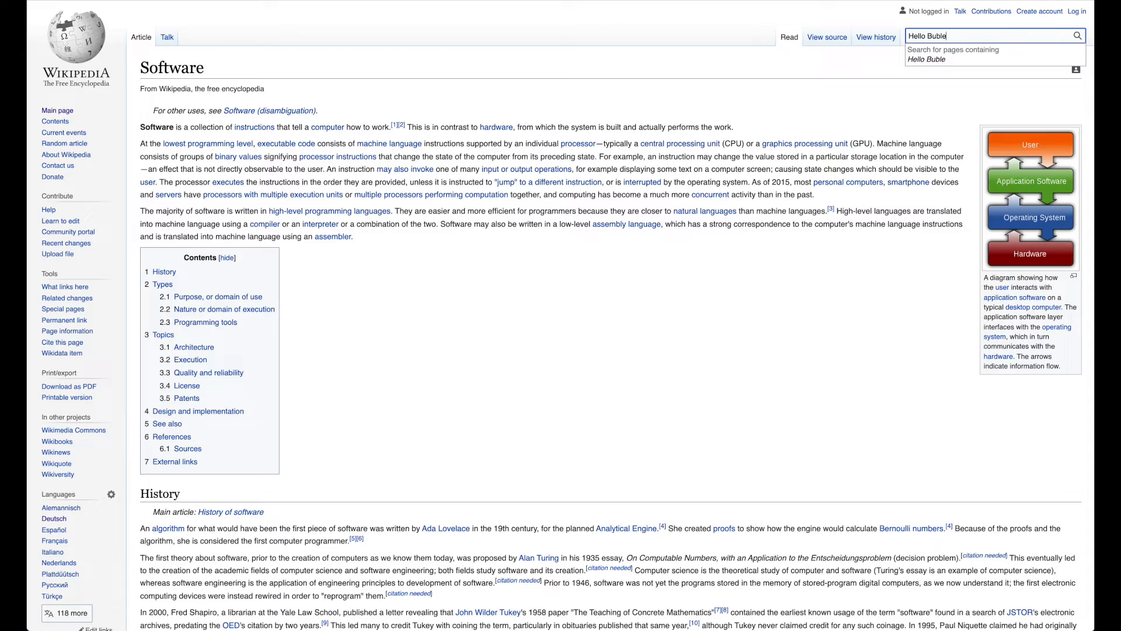
# Reopen the extension popup, run Get Value on the changed search text, and close the popup.
pyautogui.click(1045, 1)
pyautogui.click(963, 119)
pyautogui.scroll(-8, 899, 134)
pyautogui.click(920, 152)
pyautogui.press('Escape')
pyautogui.scroll(9, 935, 133)
pyautogui.scroll(-6, 935, 132)
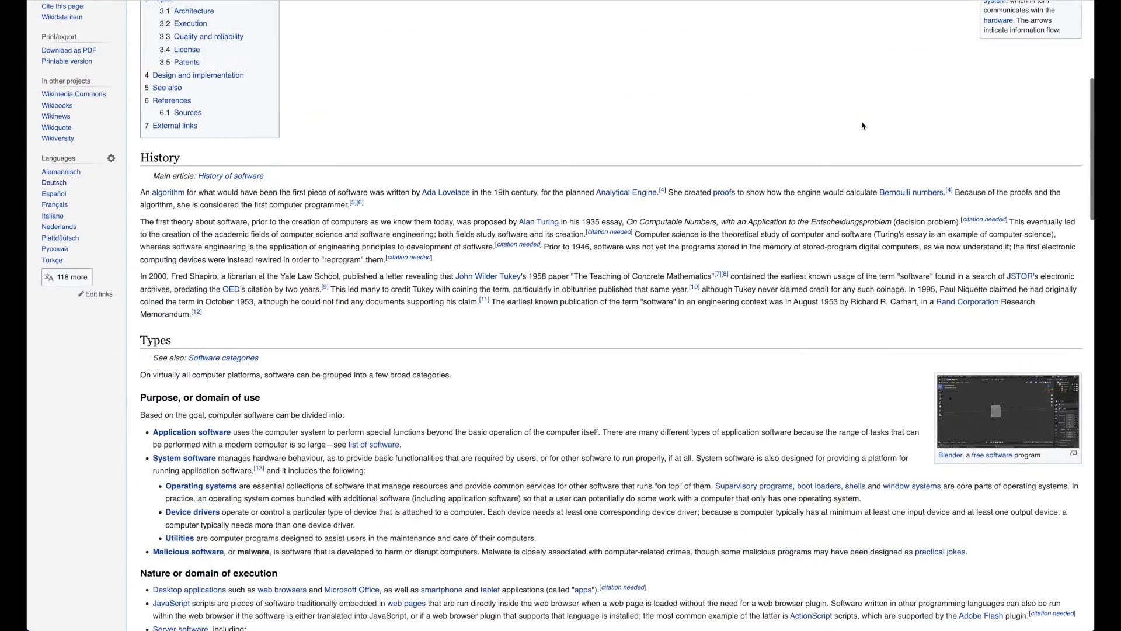
pyautogui.scroll(-5, 863, 123)
pyautogui.scroll(10, 863, 122)
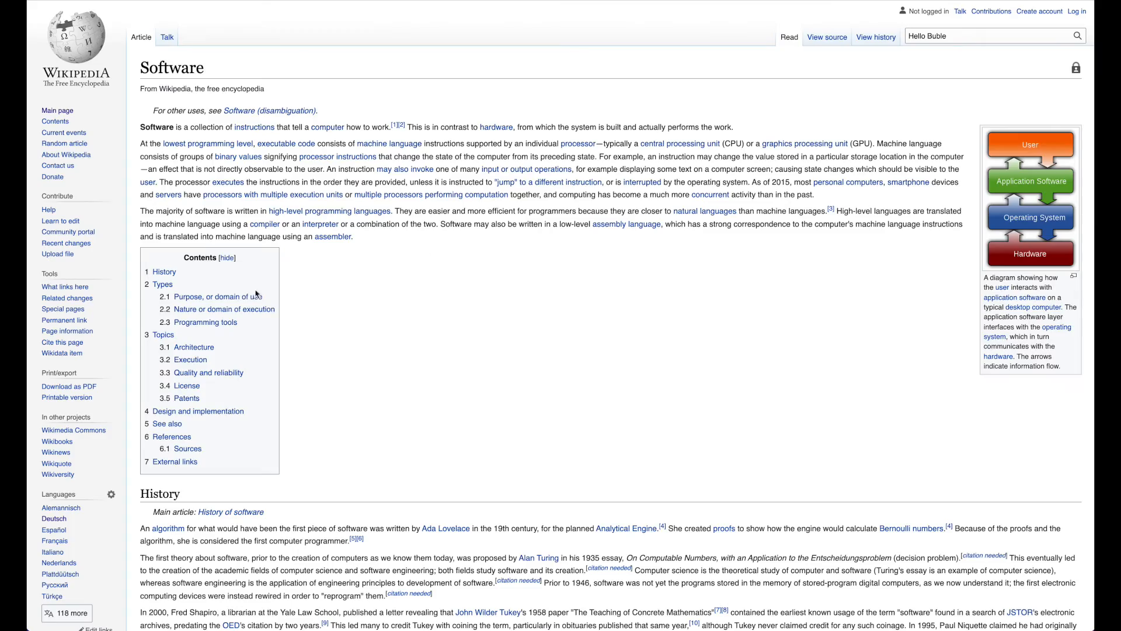
# Inspect the History entry of the article's contents list and examine its span tag, class attribute and the neighbouring Types list item.
pyautogui.rightClick(169, 272)
pyautogui.click(211, 448)
pyautogui.doubleClick(743, 356)
pyautogui.click(769, 356)
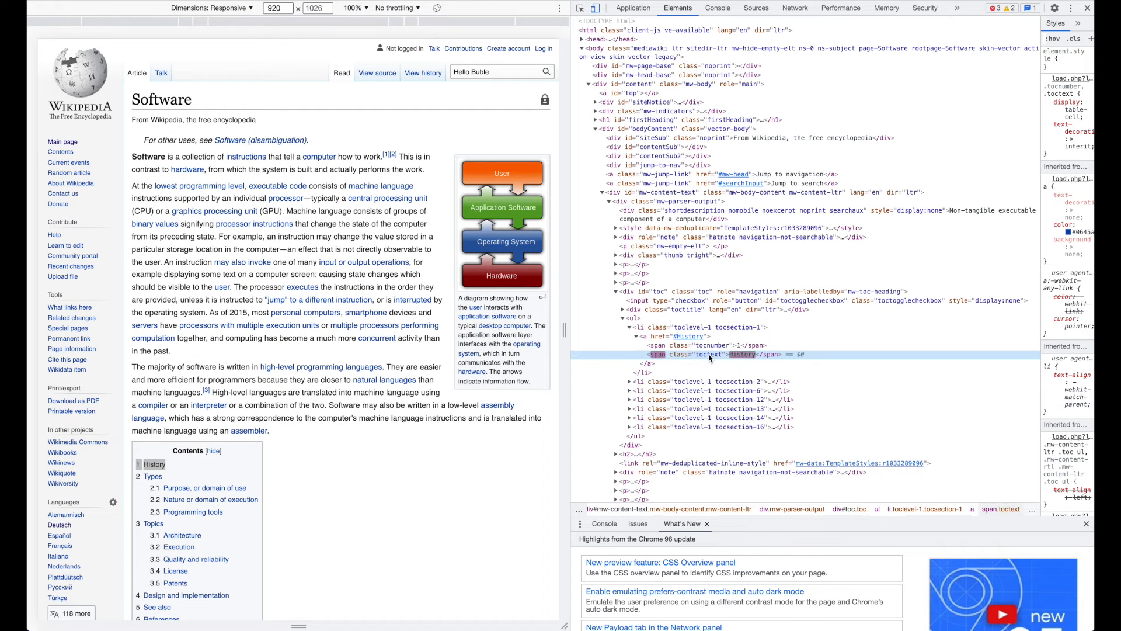
pyautogui.doubleClick(654, 358)
pyautogui.doubleClick(677, 357)
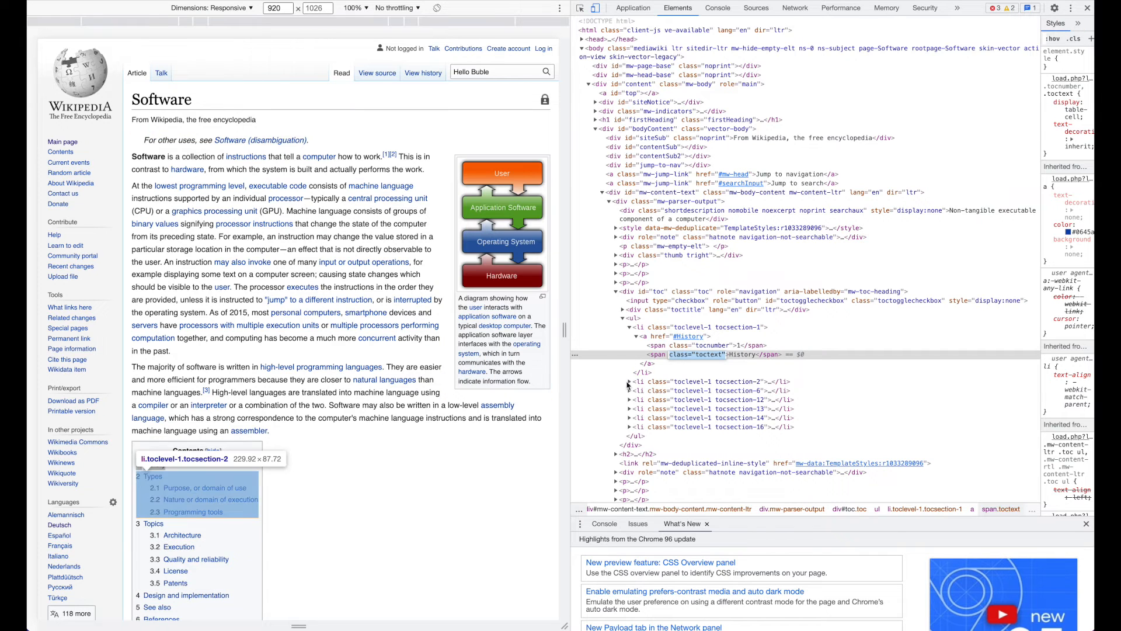
pyautogui.click(629, 382)
pyautogui.click(635, 391)
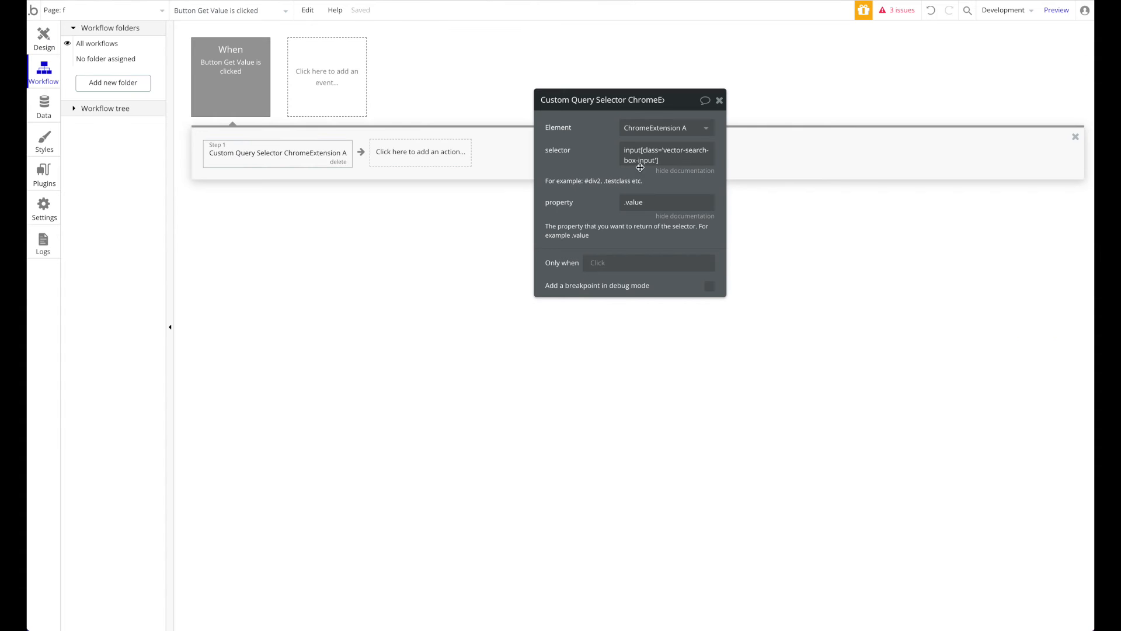
# Switch back to the Bubble workflow and set the action's selector to span[class='toctext'].
pyautogui.click(643, 150)
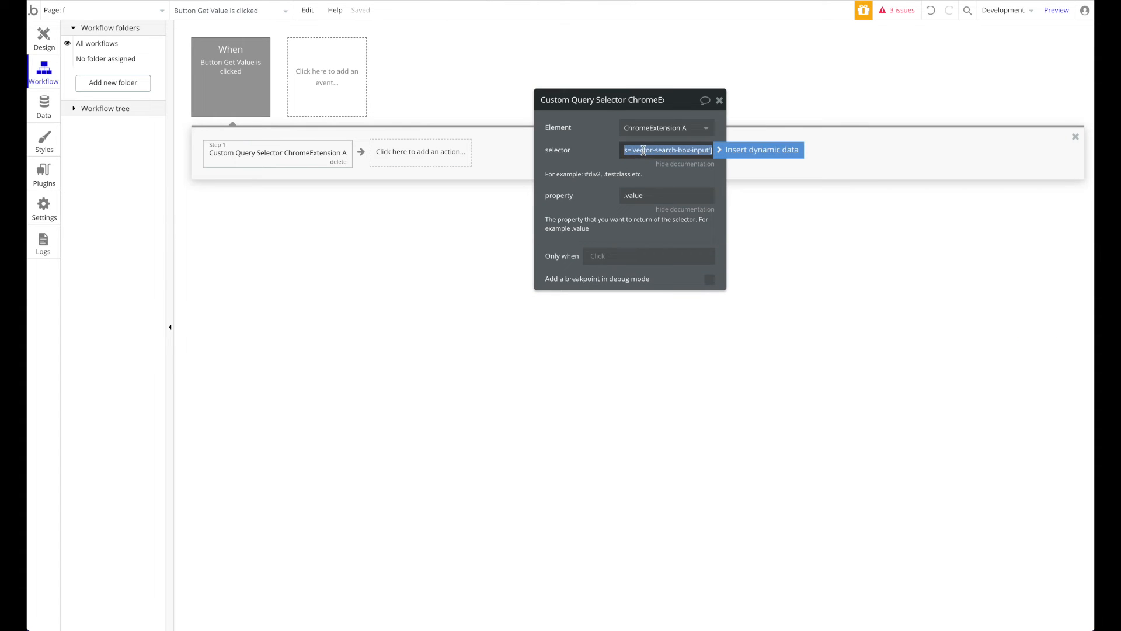
pyautogui.write('spa')
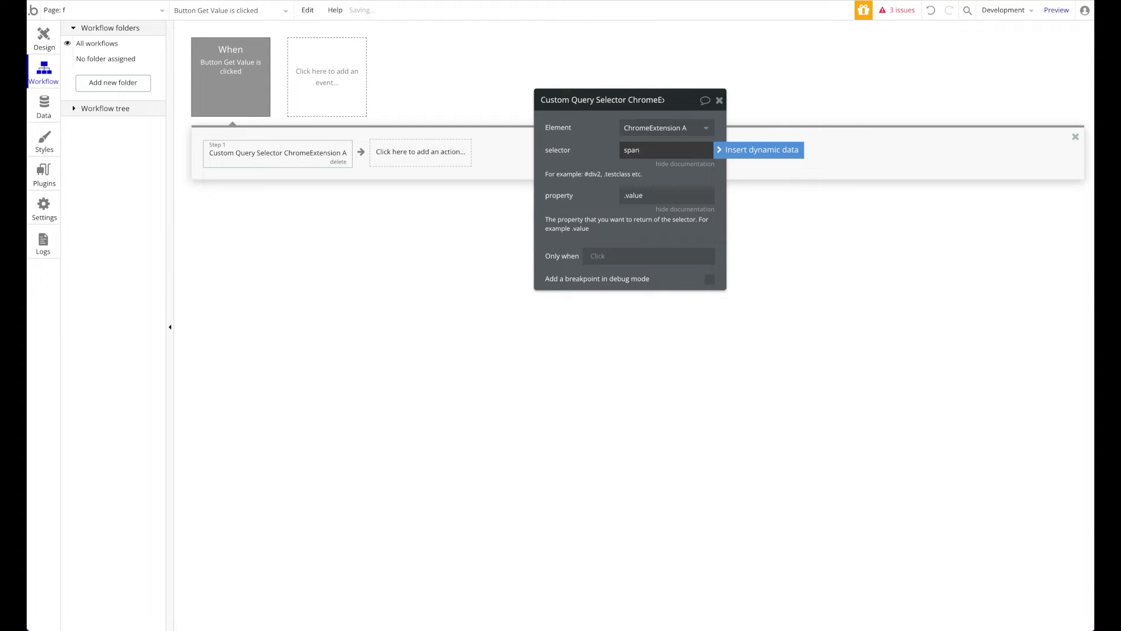
pyautogui.write('n')
pyautogui.write('[class="toctext"]')
pyautogui.moveTo(663, 149); pyautogui.dragTo(666, 149)
pyautogui.press('BackSpace')
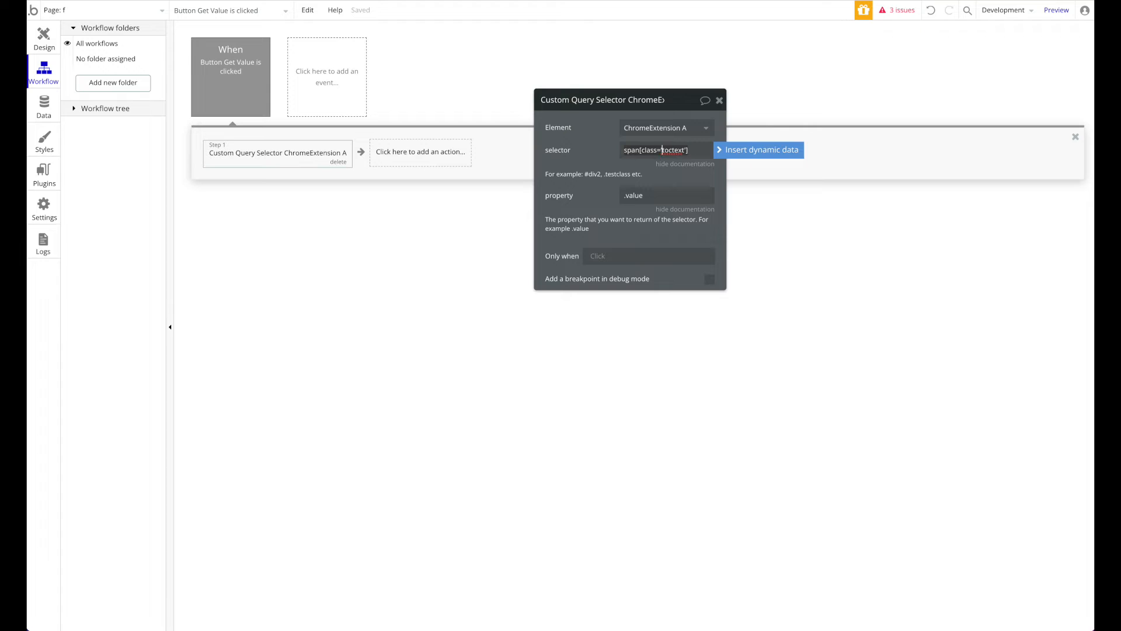
pyautogui.click(603, 155)
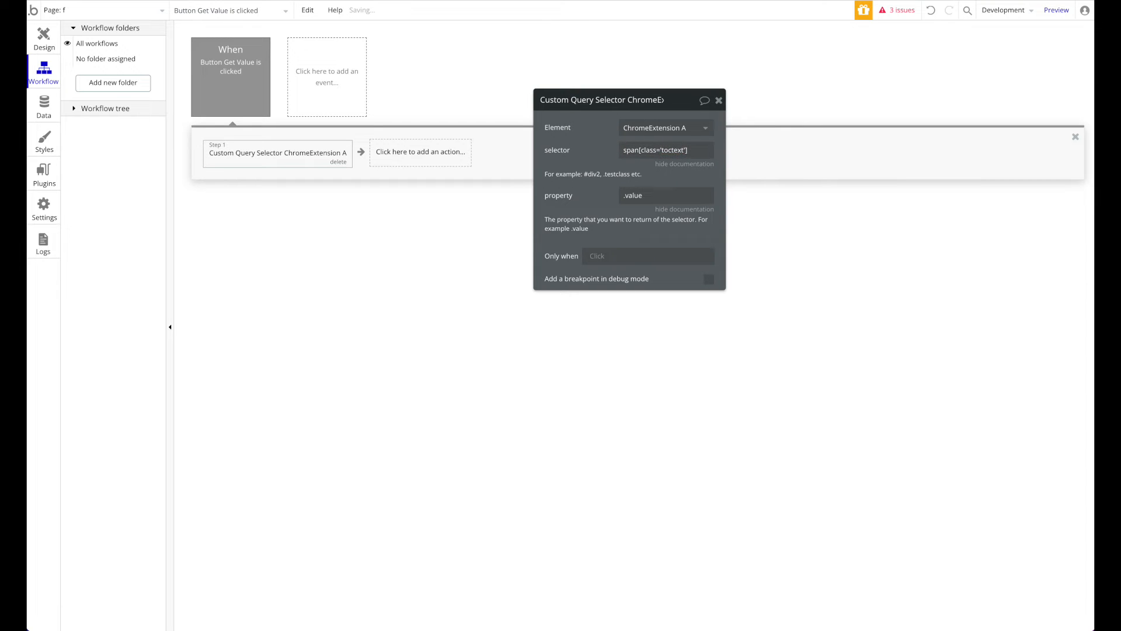
# Hide the selector field's documentation and move the Custom Query Selector action's property window.
pyautogui.click(684, 164)
pyautogui.moveTo(953, 147)
pyautogui.mouseDown()
pyautogui.moveTo(923, 147)
pyautogui.moveTo(957, 147)
pyautogui.mouseUp()
pyautogui.moveTo(1017, 87); pyautogui.dragTo(736, 98)
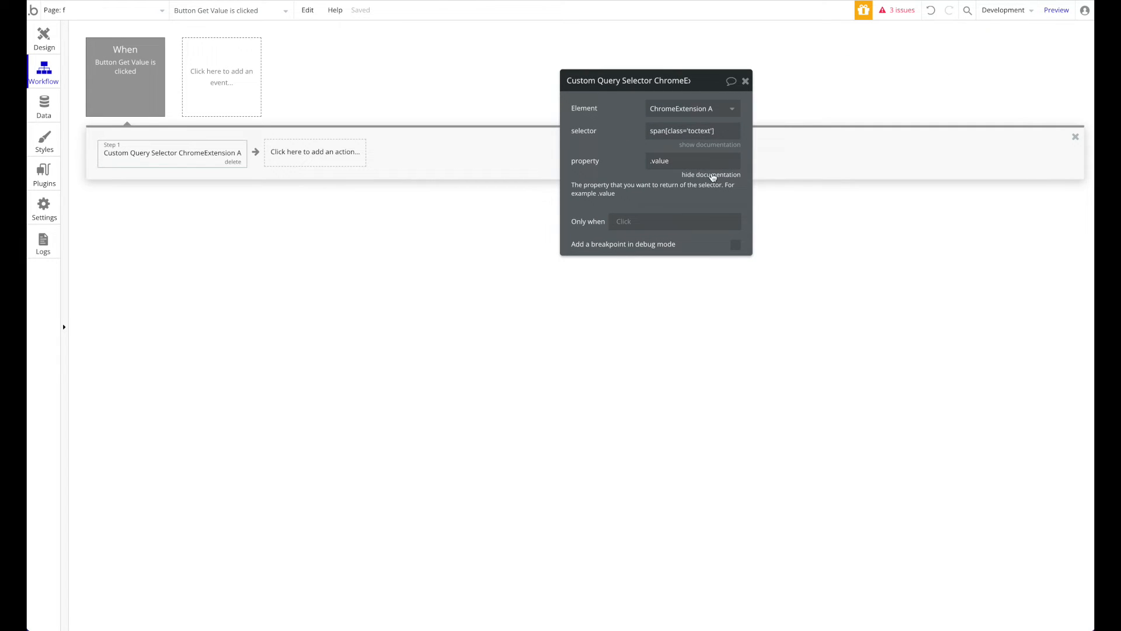
# Clear the .value entry from the Custom Query Selector action's property field.
pyautogui.click(699, 165)
pyautogui.click(674, 158)
pyautogui.click(679, 165)
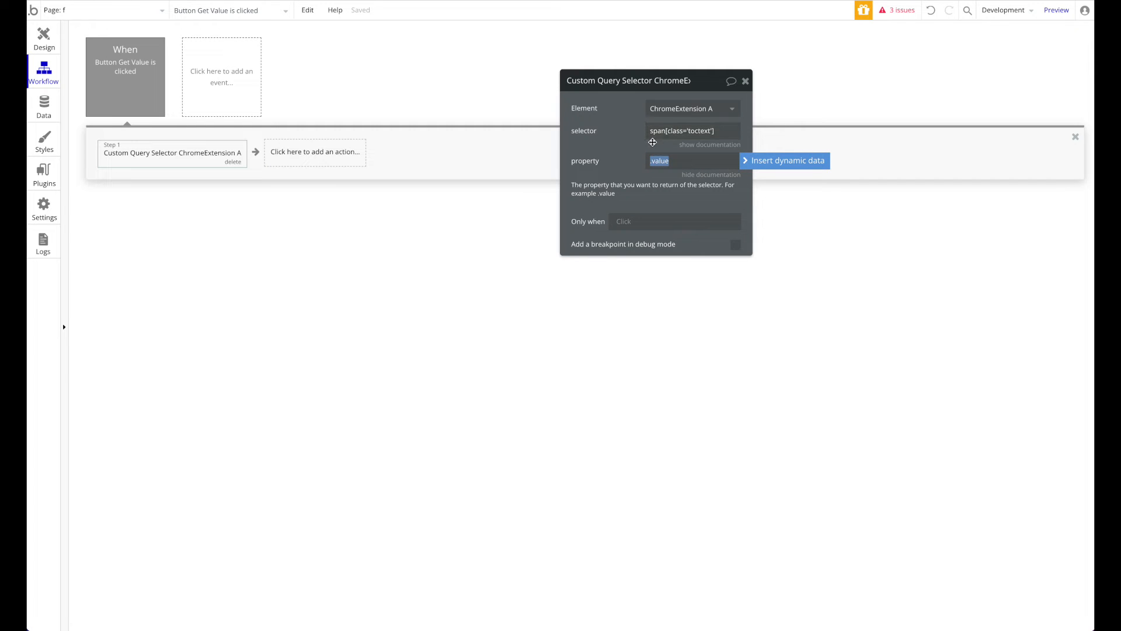
pyautogui.click(629, 159)
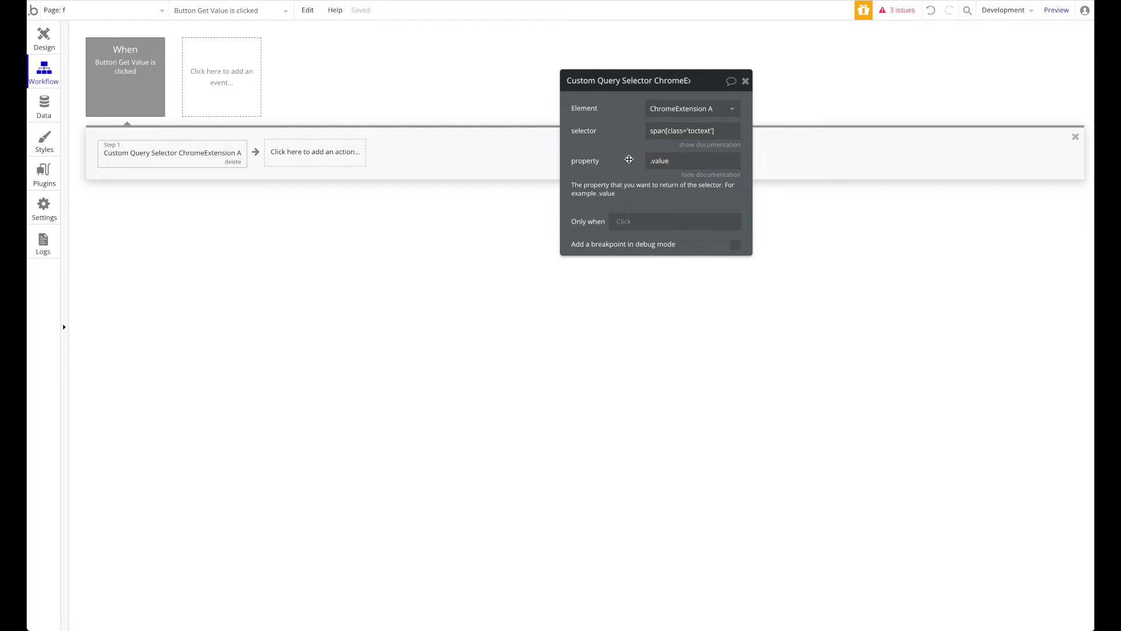
pyautogui.click(718, 160)
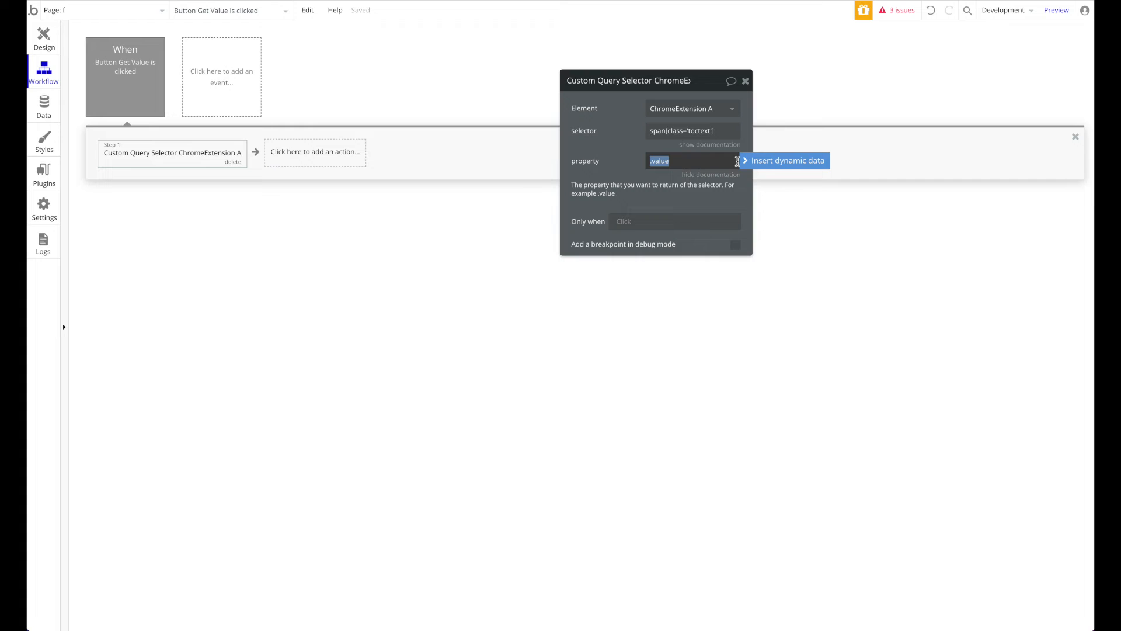
pyautogui.press('BackSpace')
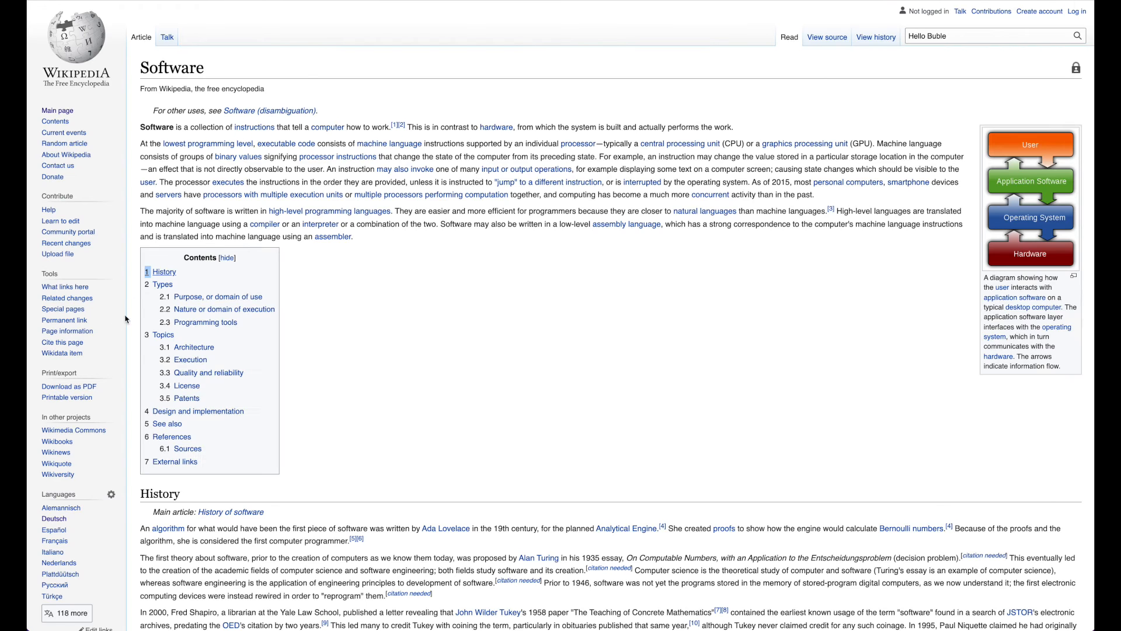
# On the Wikipedia Software article, inspect the History contents entry and examine the text inside its toctext span.
pyautogui.rightClick(174, 272)
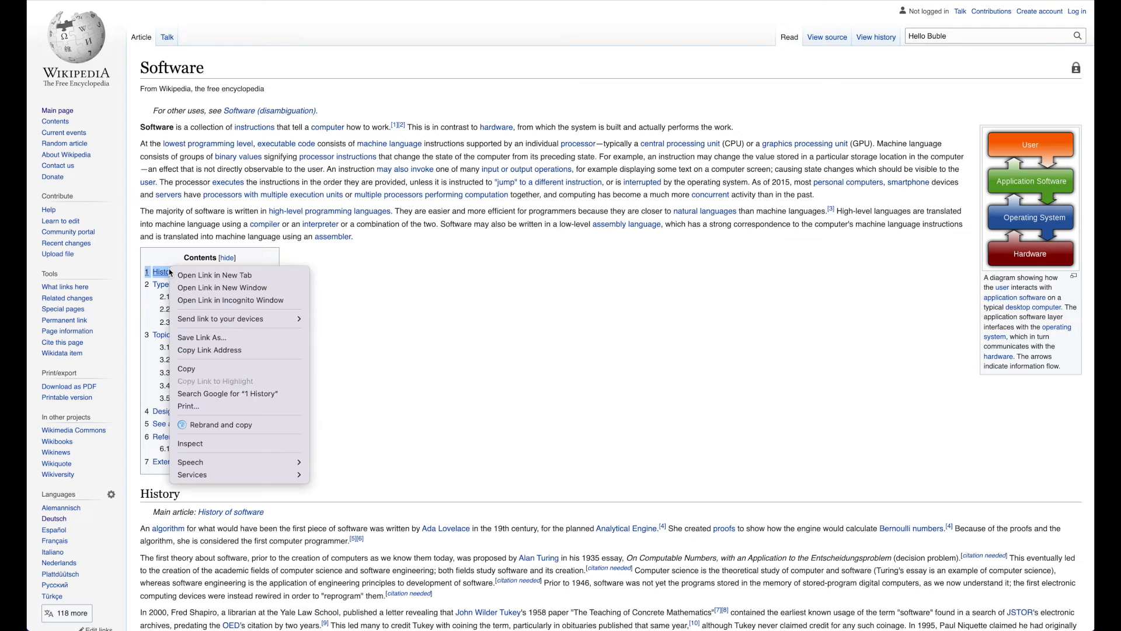
pyautogui.click(239, 444)
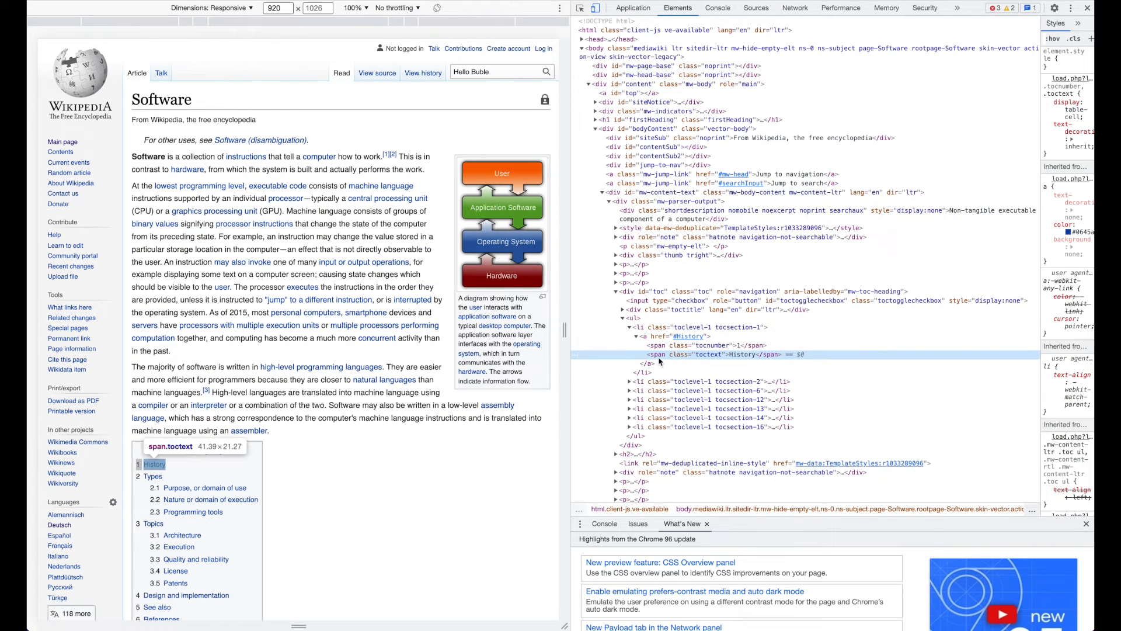
pyautogui.doubleClick(737, 356)
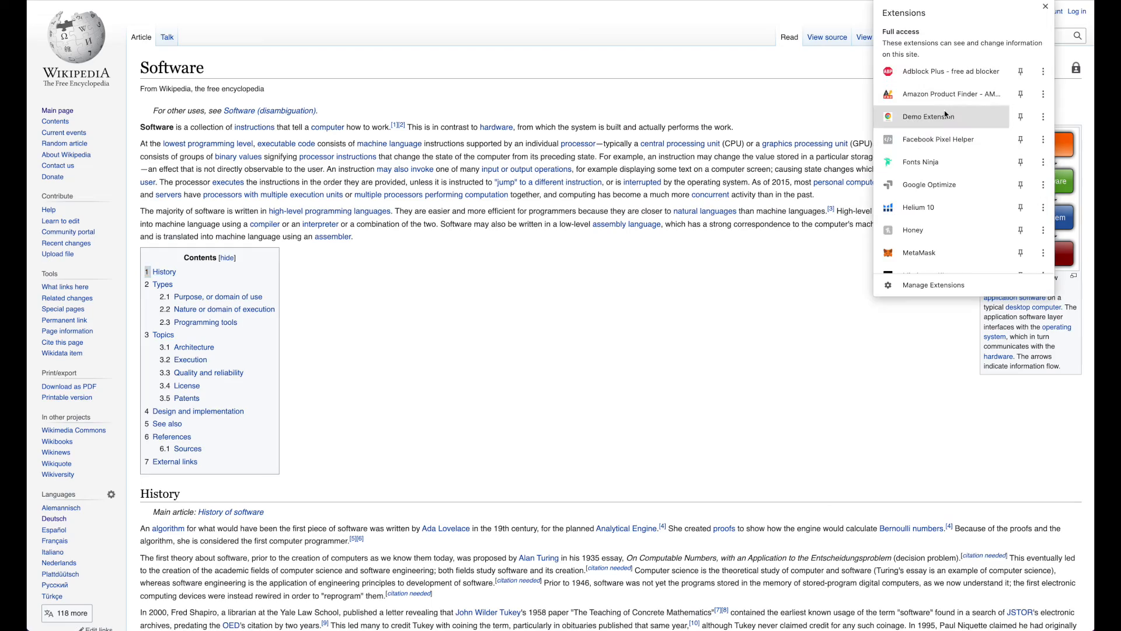
# Run Get Value in the Demo Extension popup on the Software article, highlight the returned text, and close the popup.
pyautogui.click(945, 114)
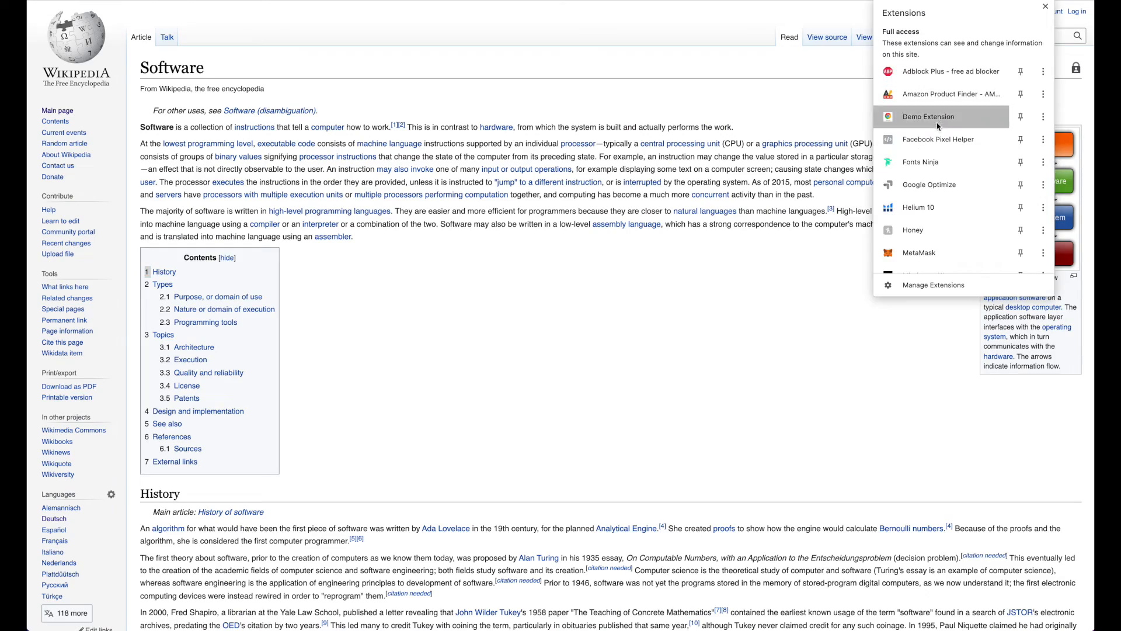
pyautogui.click(913, 162)
pyautogui.moveTo(885, 66); pyautogui.dragTo(993, 72)
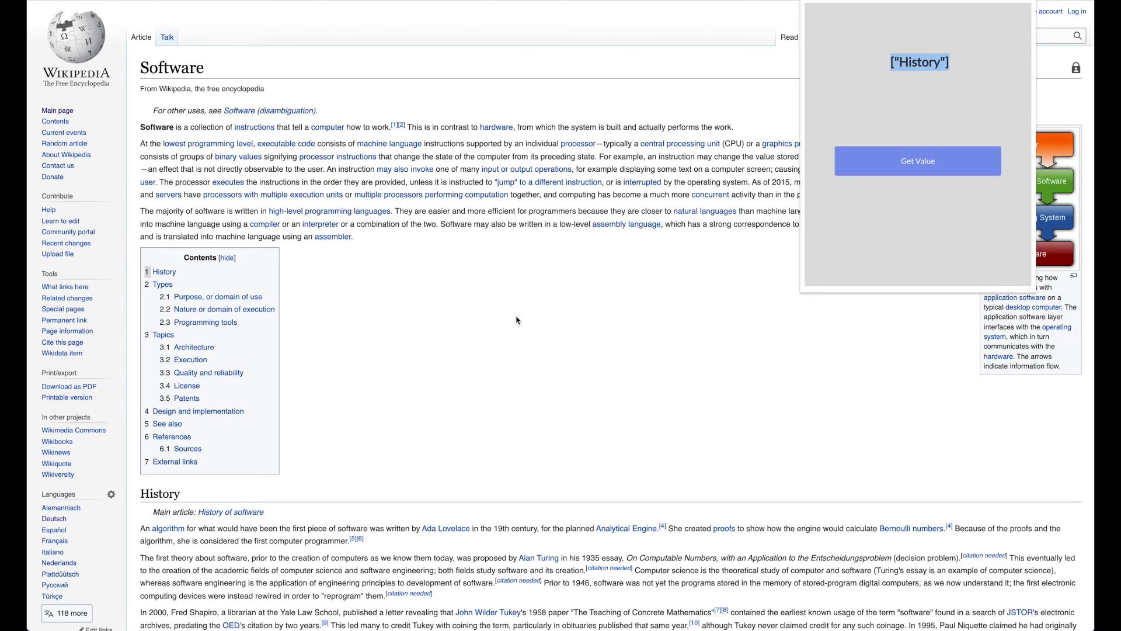
pyautogui.scroll(-20, 545, 302)
pyautogui.scroll(20, 546, 292)
pyautogui.click(231, 204)
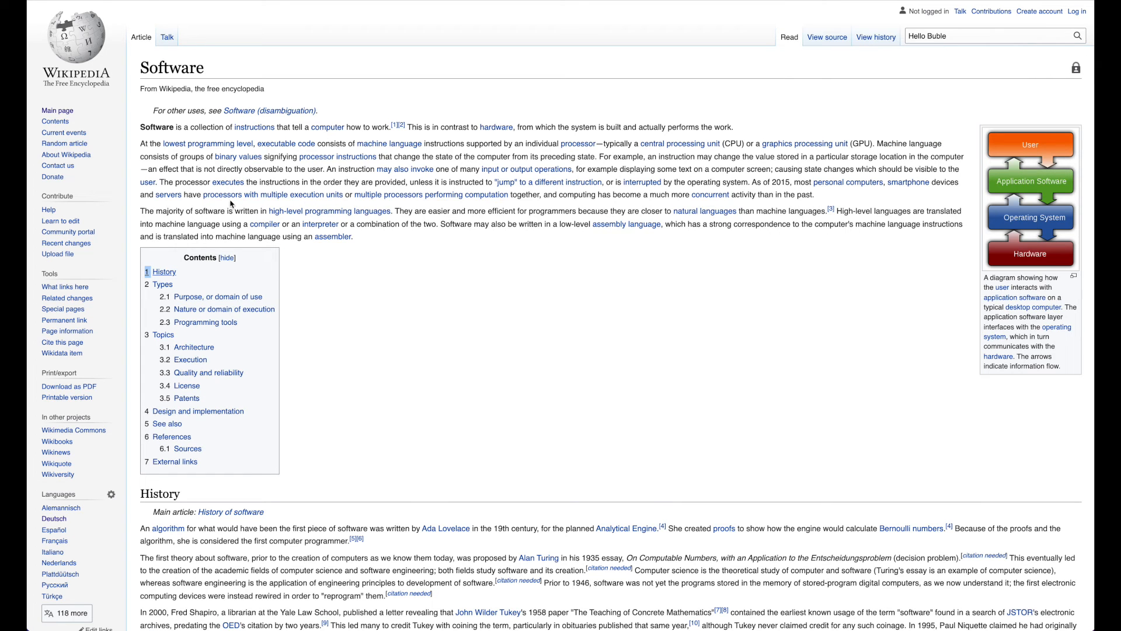
# Open the linked servers article and run Get Value there in the Demo Extension popup.
pyautogui.click(168, 194)
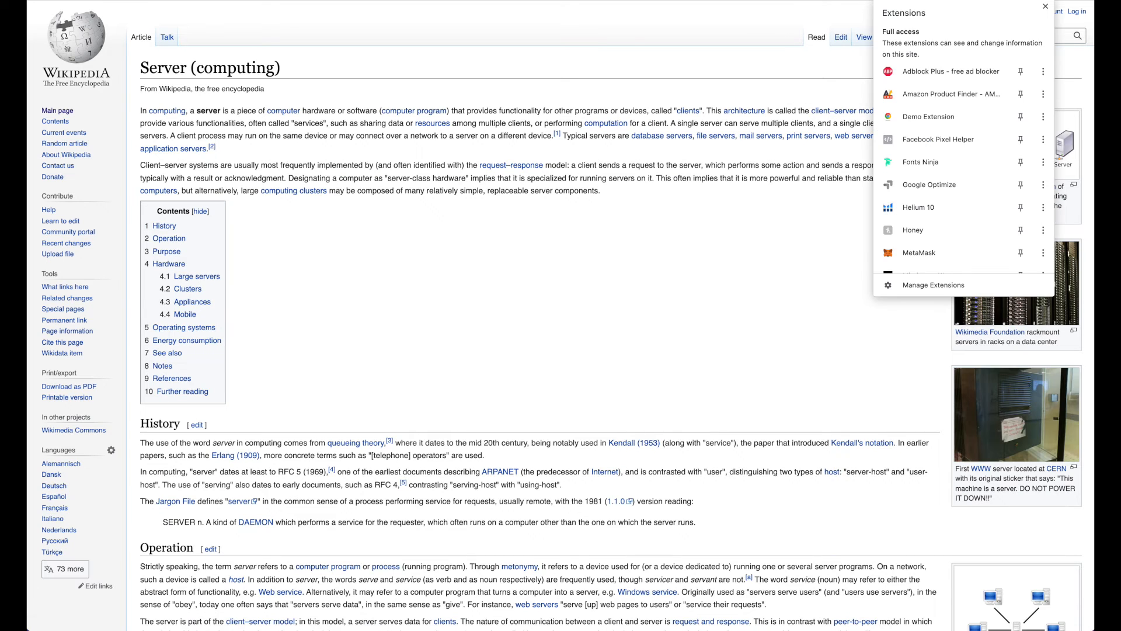
pyautogui.click(930, 117)
pyautogui.click(936, 149)
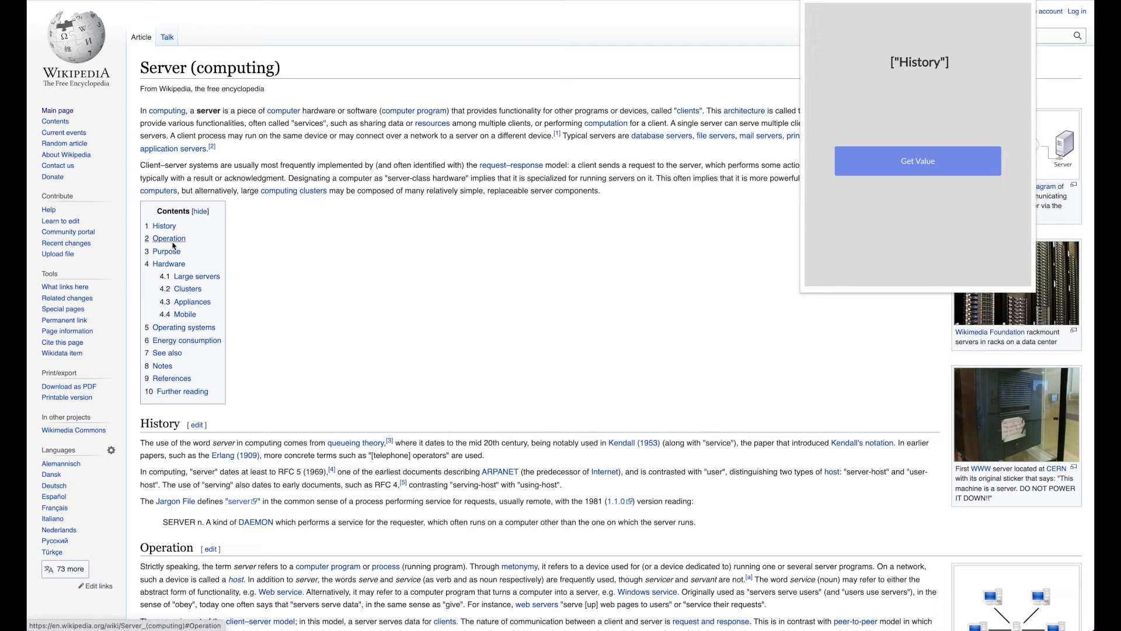
# Follow the peer-to-peer link in the Operation section and go on from that article to the client–server model article.
pyautogui.scroll(-1, 791, 455)
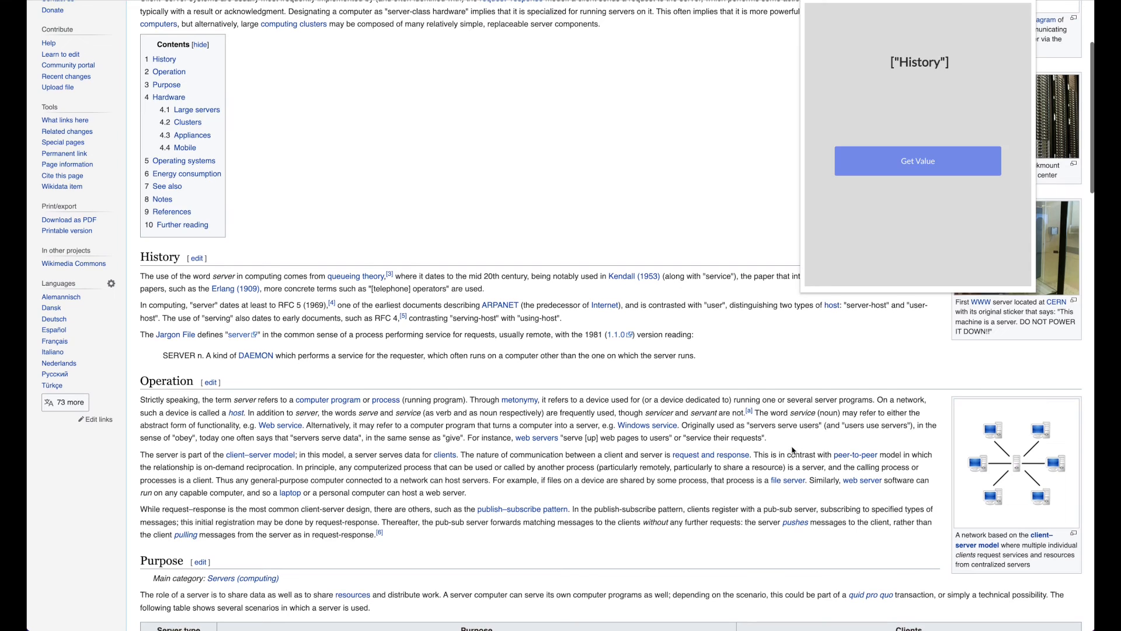
pyautogui.click(864, 461)
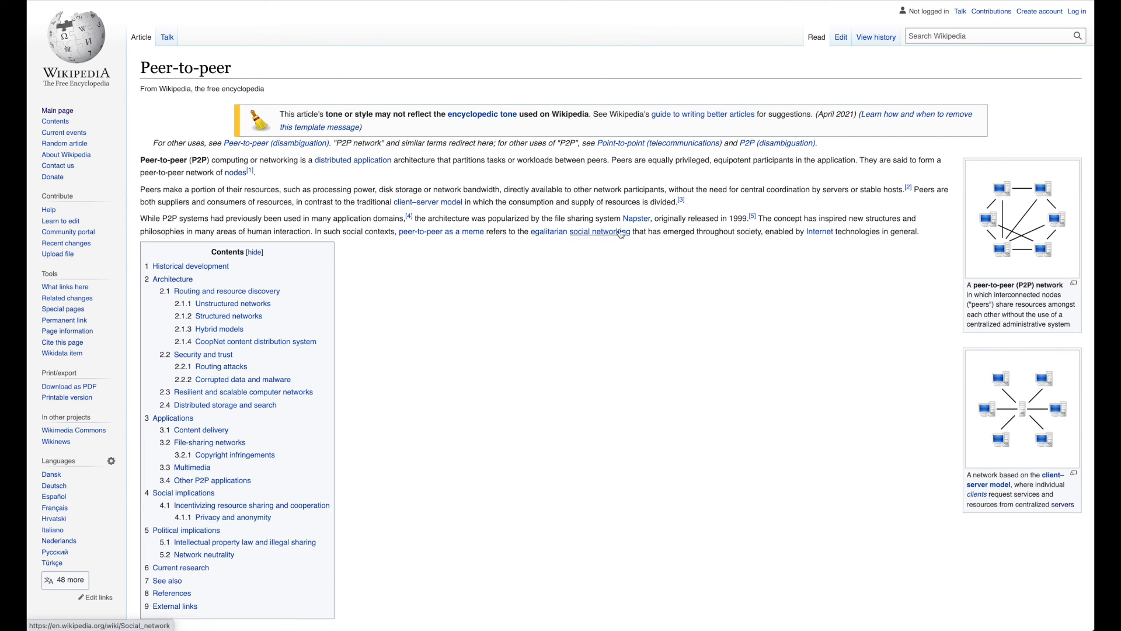
pyautogui.click(423, 202)
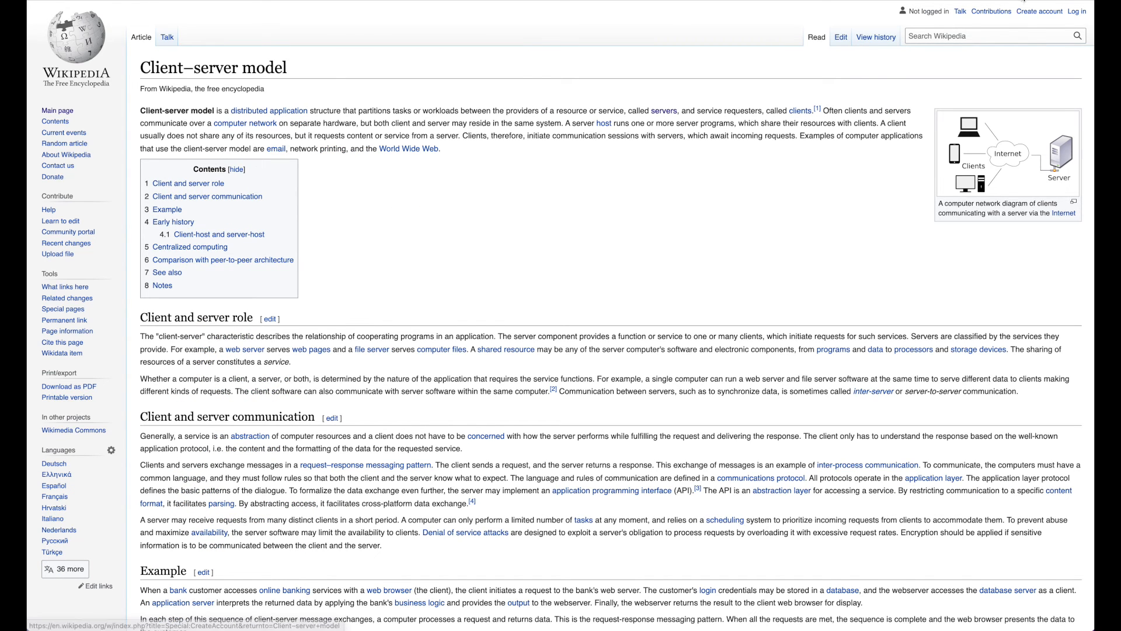
# Run Get Value in the Demo Extension popup on the Client–server model article, highlight the returned text, and close the popup.
pyautogui.click(1046, 0)
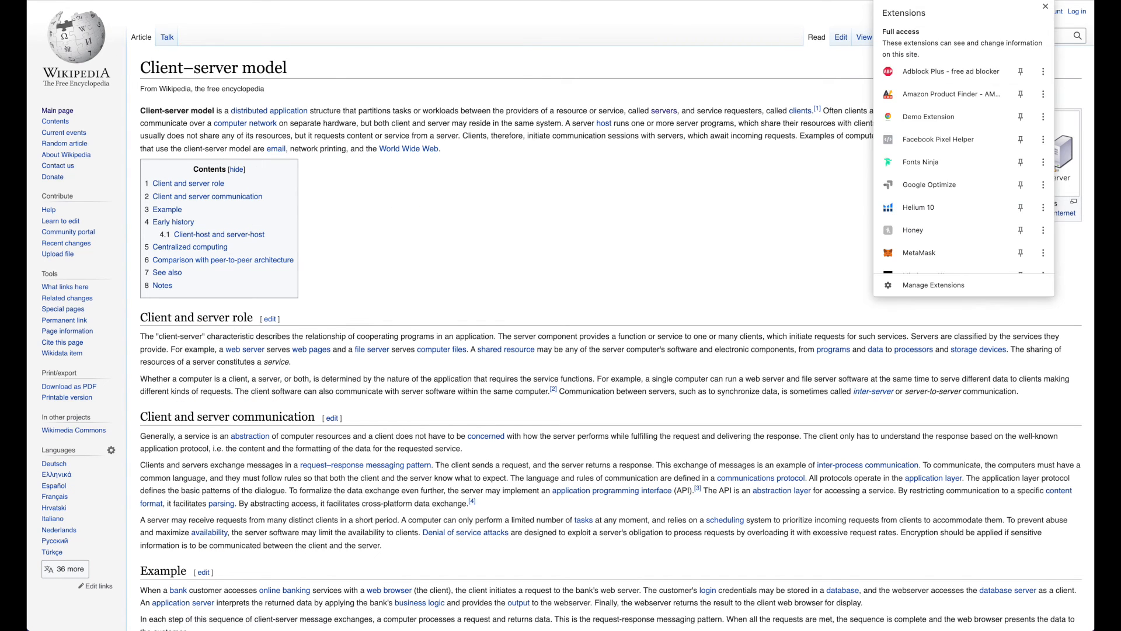
pyautogui.click(955, 118)
pyautogui.click(985, 168)
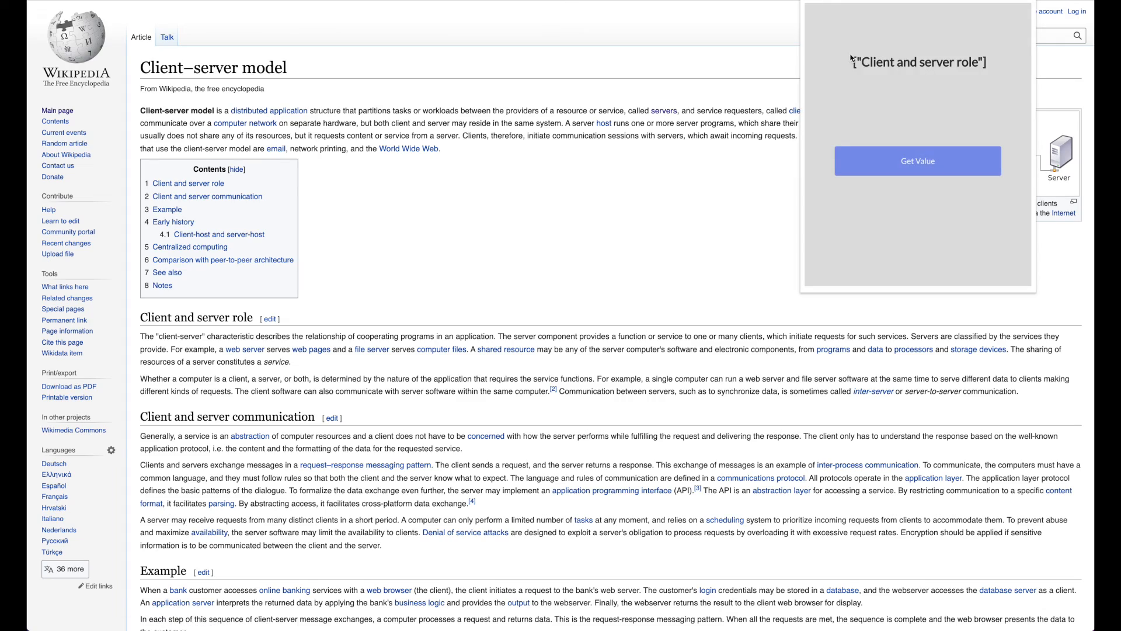
pyautogui.moveTo(850, 60); pyautogui.dragTo(993, 95)
pyautogui.scroll(-1, 358, 264)
pyautogui.scroll(-20, 357, 264)
pyautogui.scroll(20, 292, 266)
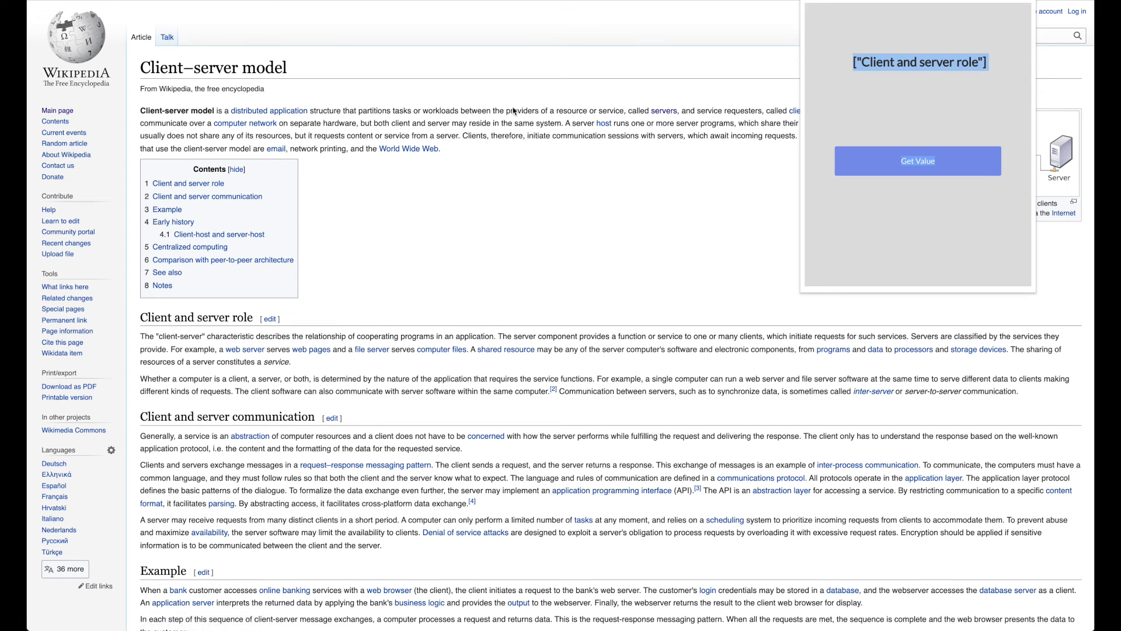
pyautogui.click(563, 189)
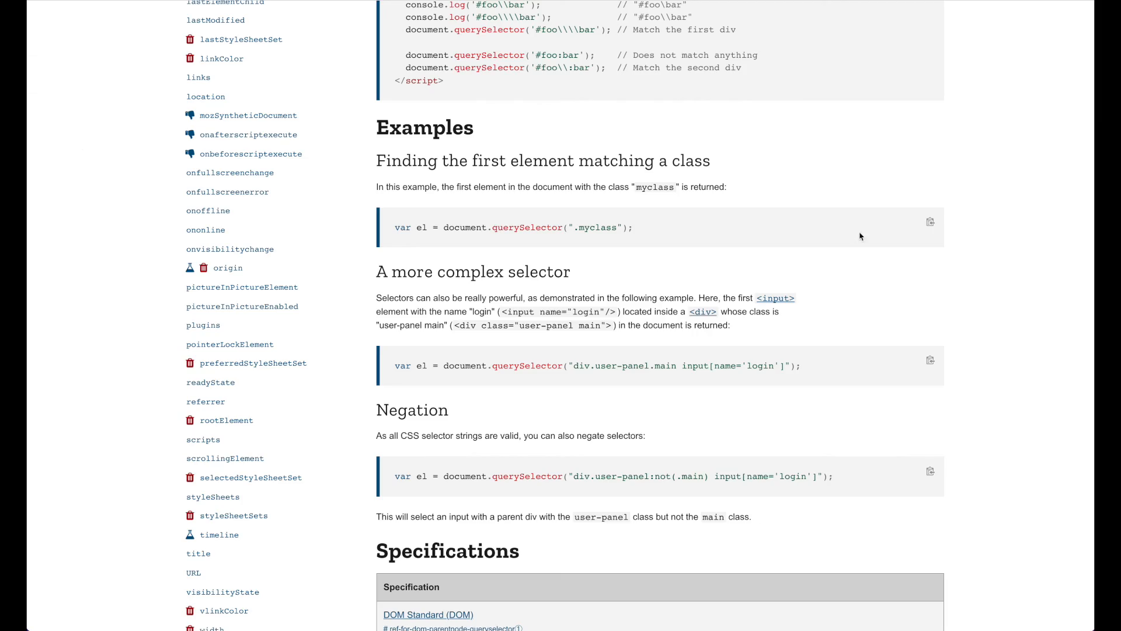
# Review the syntax, parameters and return value sections of MDN's Document.querySelector() documentation.
pyautogui.scroll(10, 705, 70)
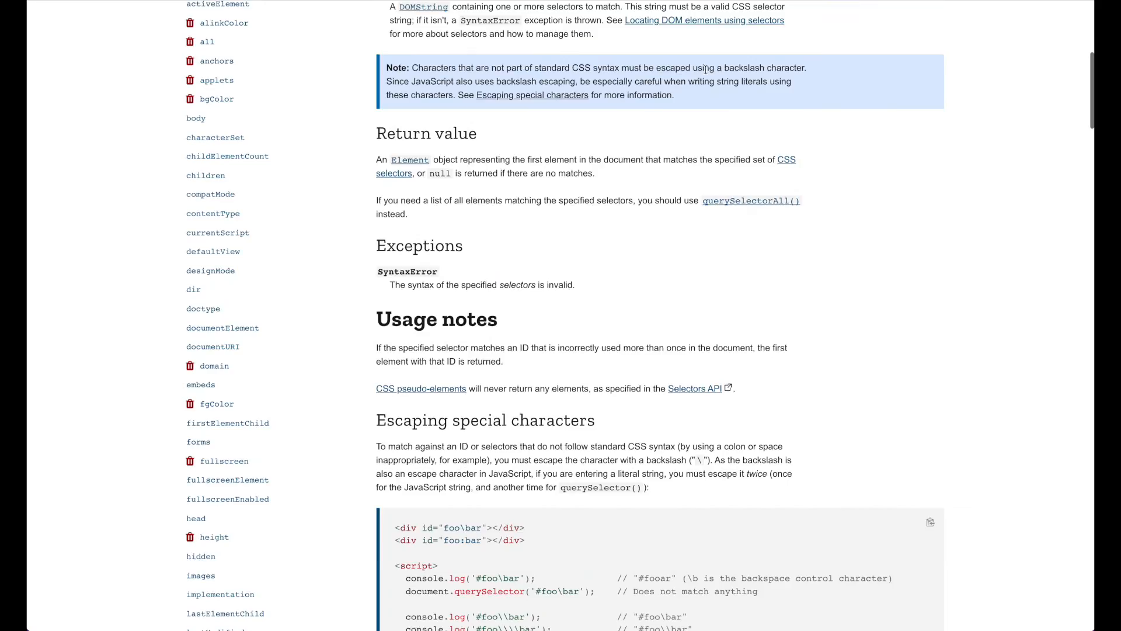
pyautogui.scroll(7, 705, 69)
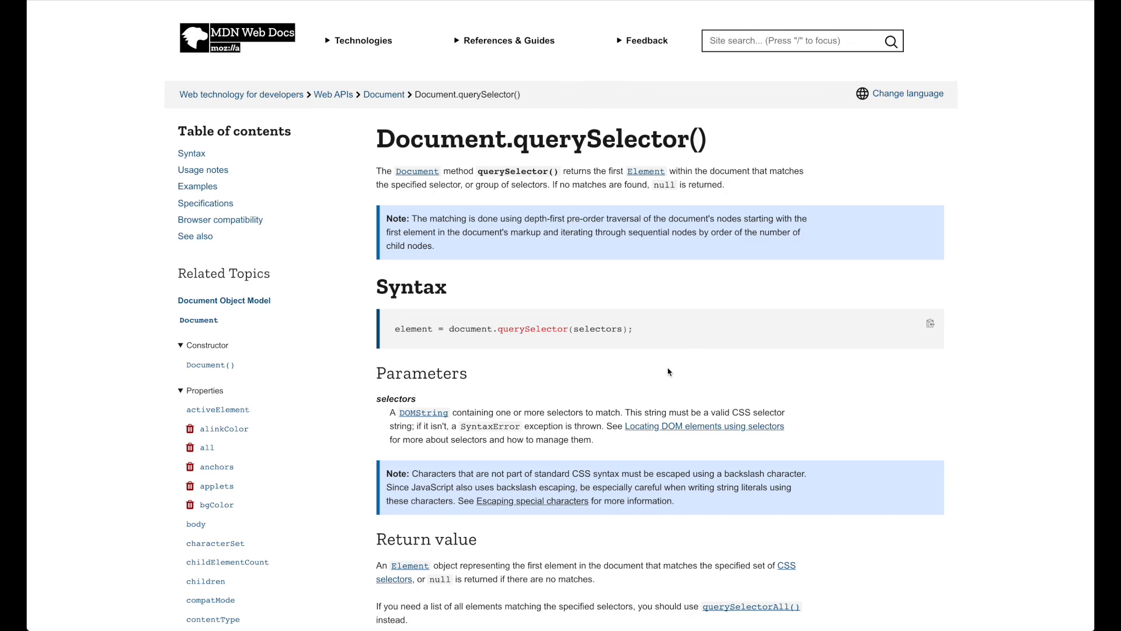
pyautogui.scroll(-5, 671, 372)
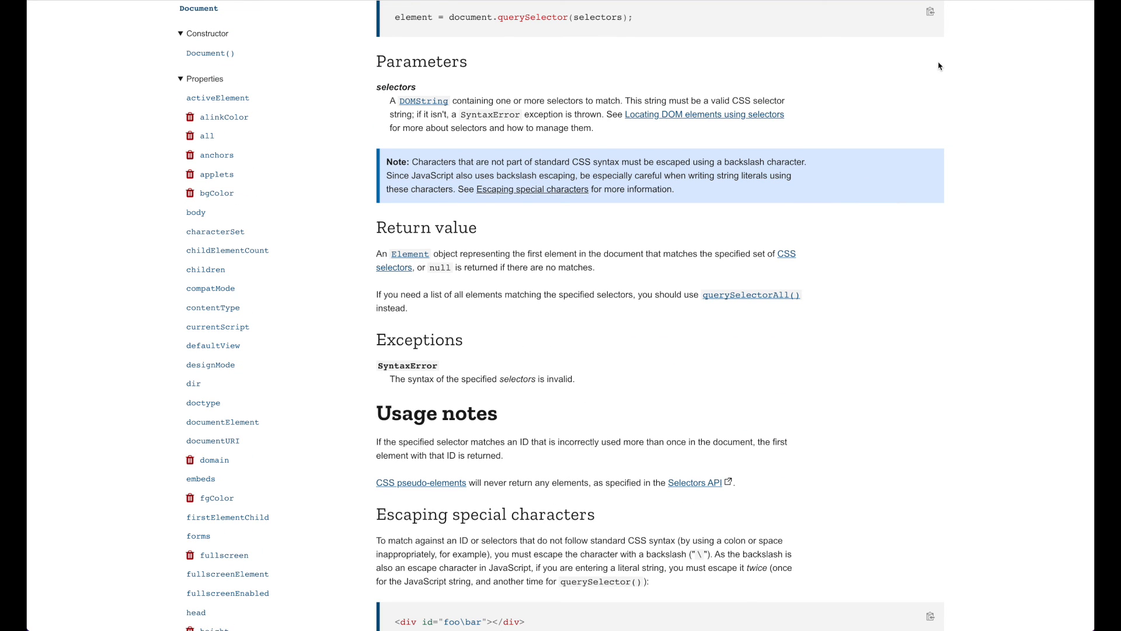